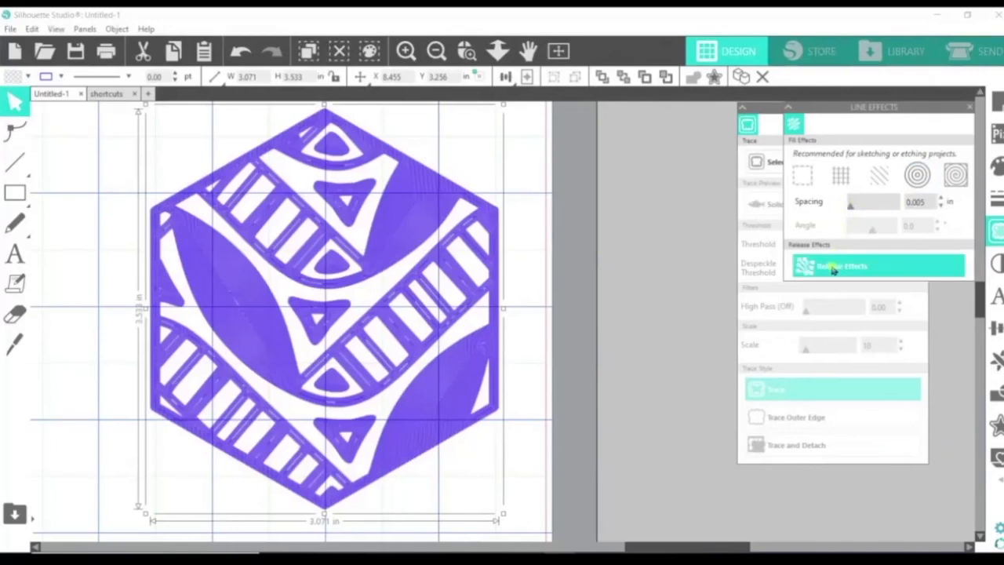
Release the line effects on the sketch-filled hexagon, open its points for editing, and put away the open panels.
{"action": "left_click", "coordinate": [833, 269]}
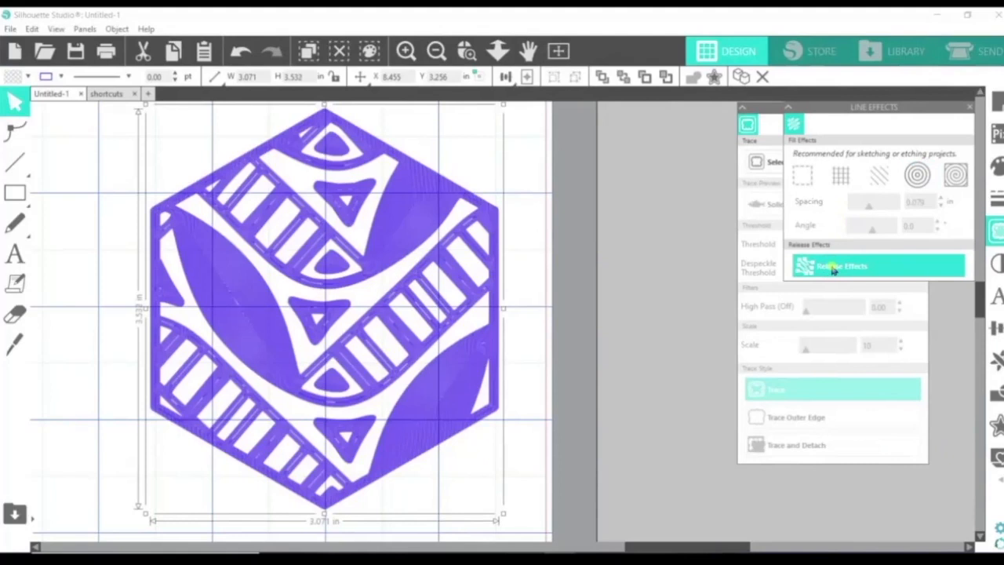
{"action": "double_click", "coordinate": [430, 379]}
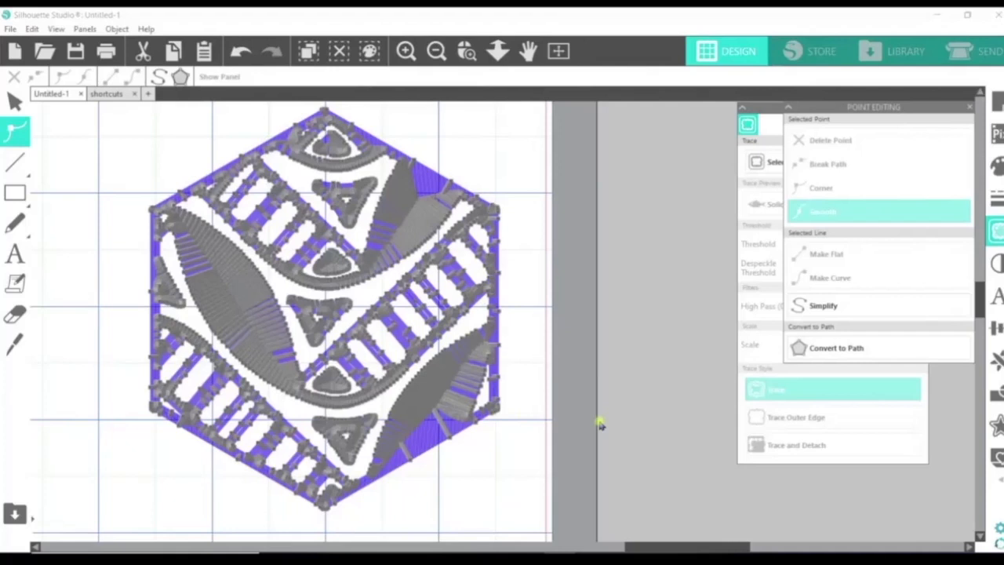
{"action": "left_click", "coordinate": [970, 106]}
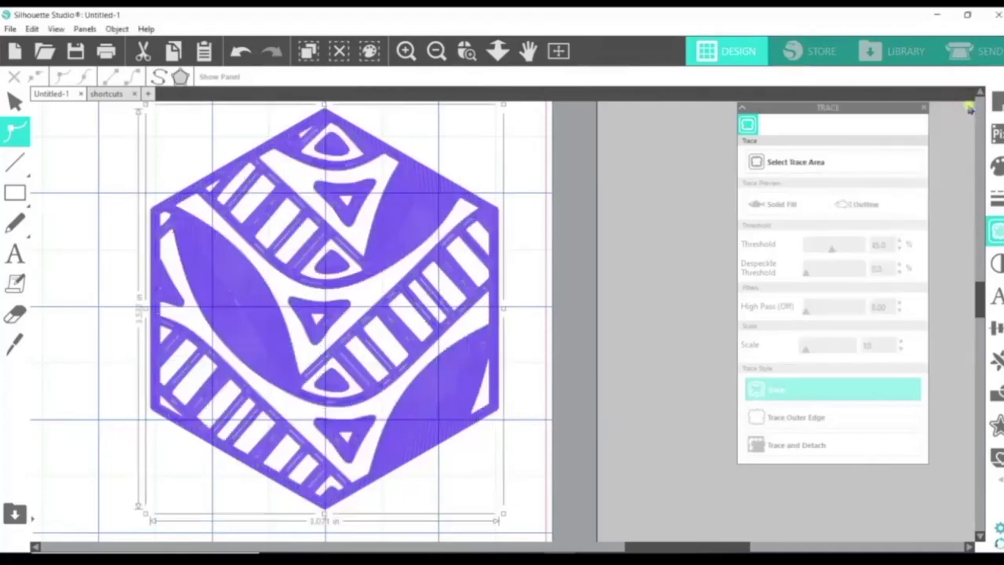
{"action": "left_click", "coordinate": [742, 109]}
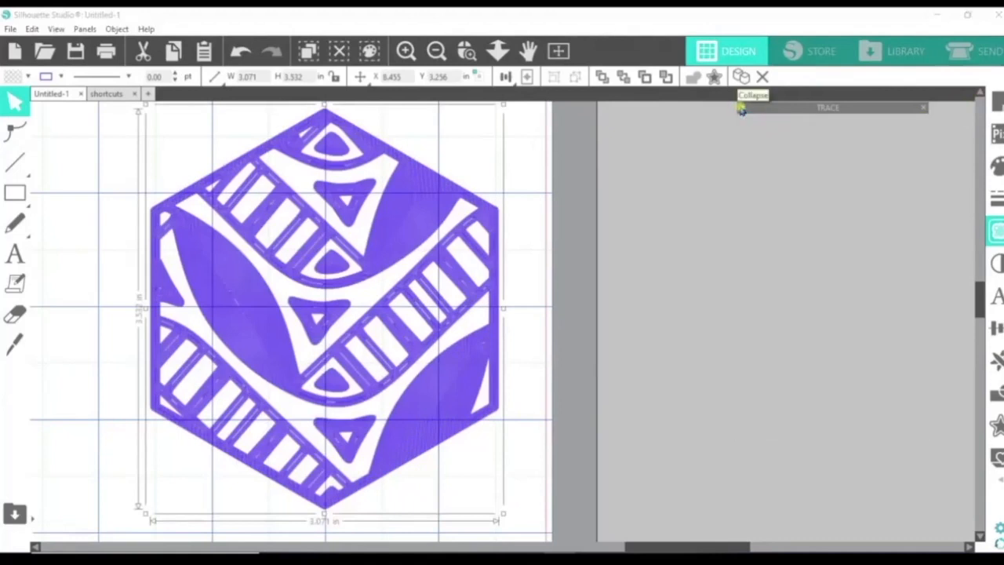
Undo the hexagon's line effects back to its solid blue fill.
{"action": "left_click", "coordinate": [241, 51]}
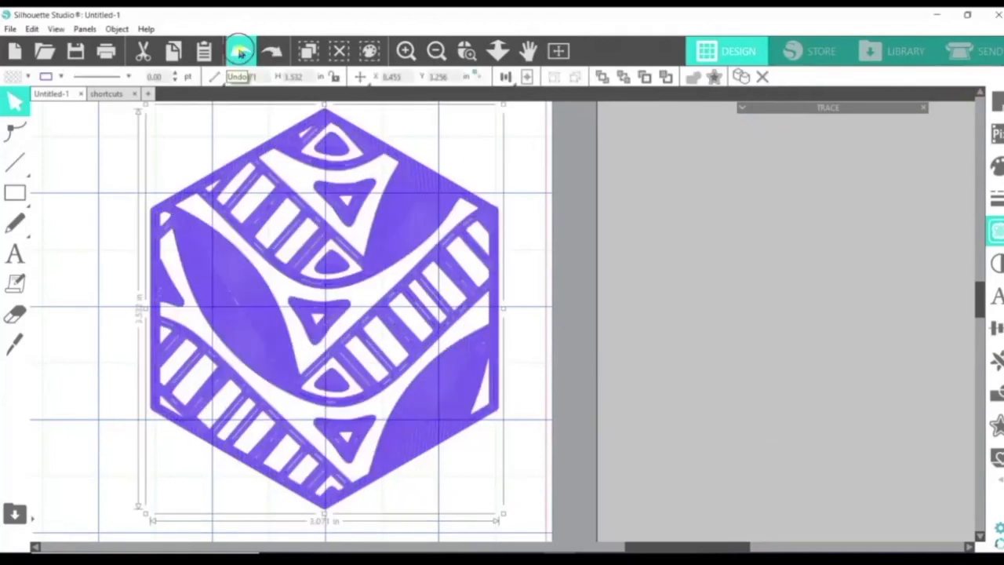
{"action": "left_click", "coordinate": [241, 51]}
{"action": "left_click", "coordinate": [241, 51]}
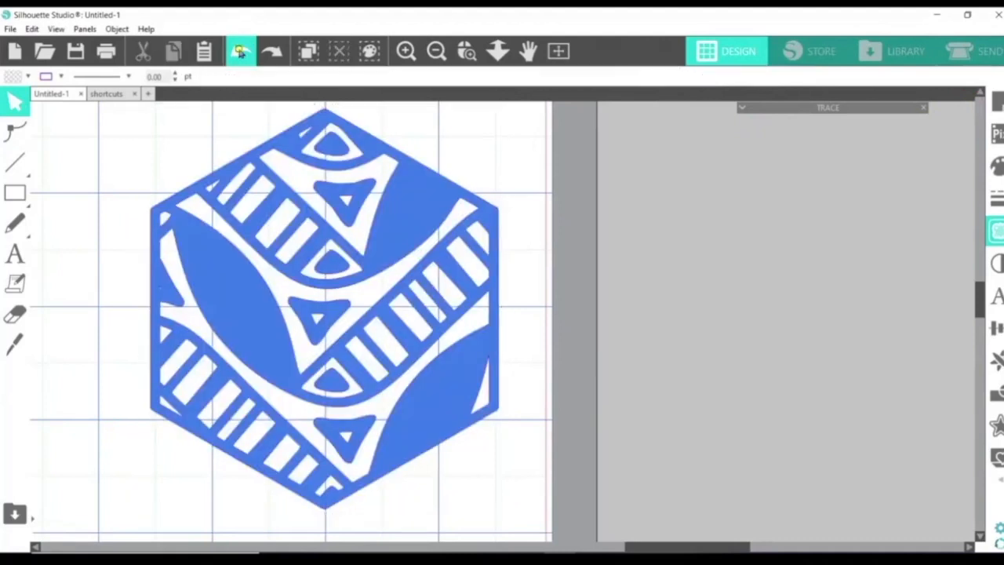
Move the blue hexagon slightly toward the pink circle, to about X 7.8, Y 3.1 in, and deselect it.
{"action": "left_click", "coordinate": [437, 51]}
{"action": "left_click_drag", "start_coordinate": [434, 288], "coordinate": [290, 257]}
{"action": "left_click", "coordinate": [457, 319]}
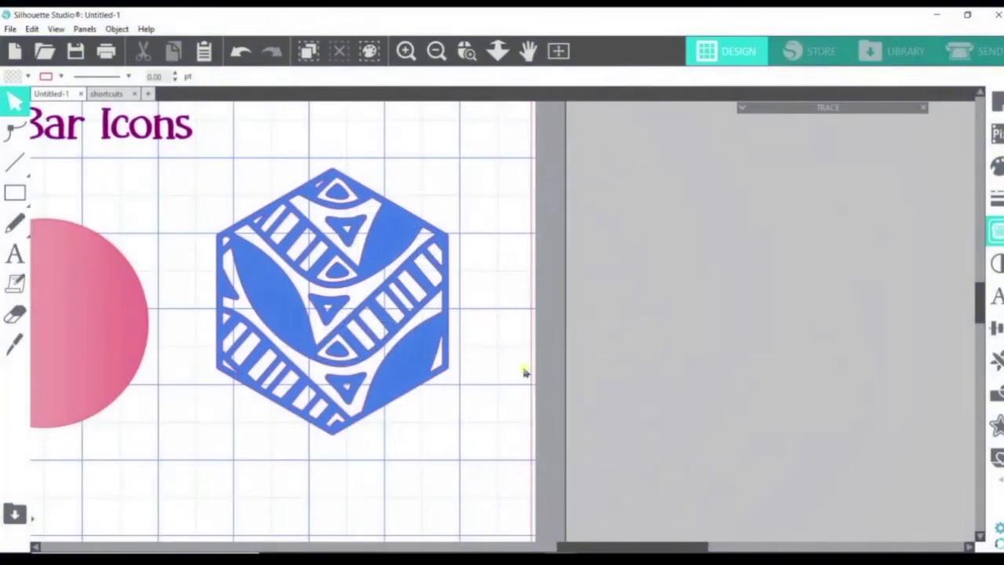
Try mirroring a copy of the hexagon to its right with the Replicate tools, and undo it.
{"action": "left_click", "coordinate": [436, 50]}
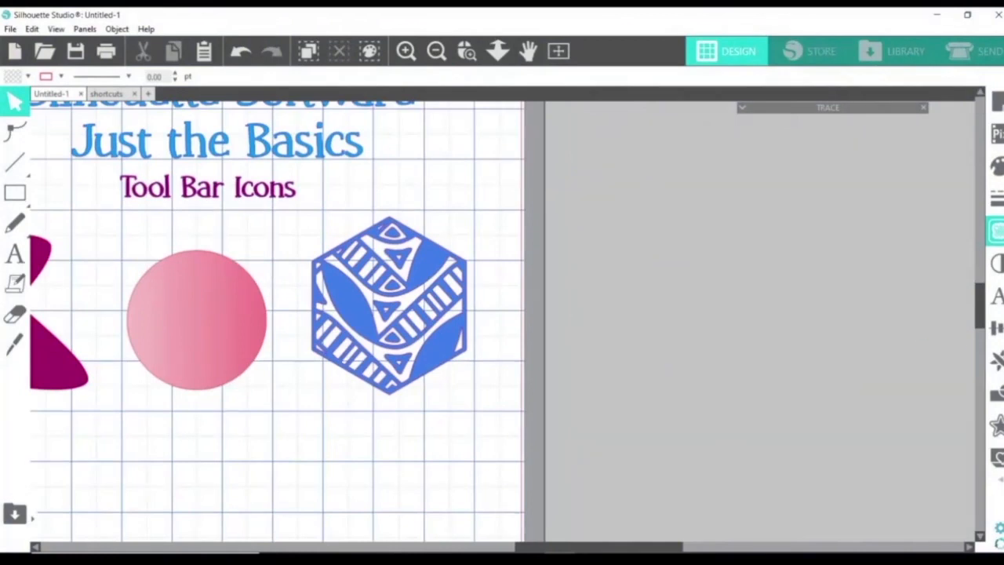
{"action": "left_click", "coordinate": [996, 361]}
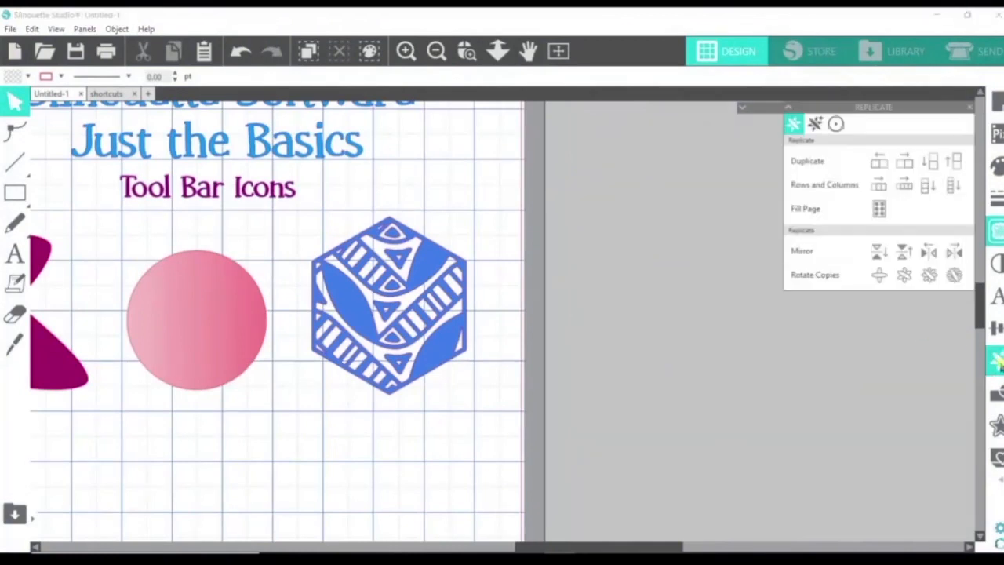
{"action": "left_click", "coordinate": [442, 366]}
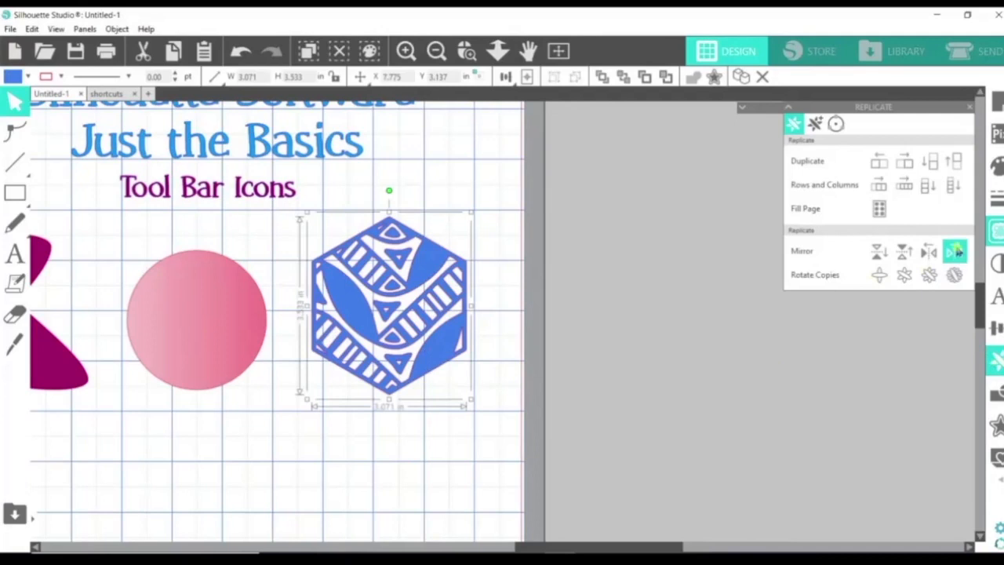
{"action": "left_click", "coordinate": [955, 251]}
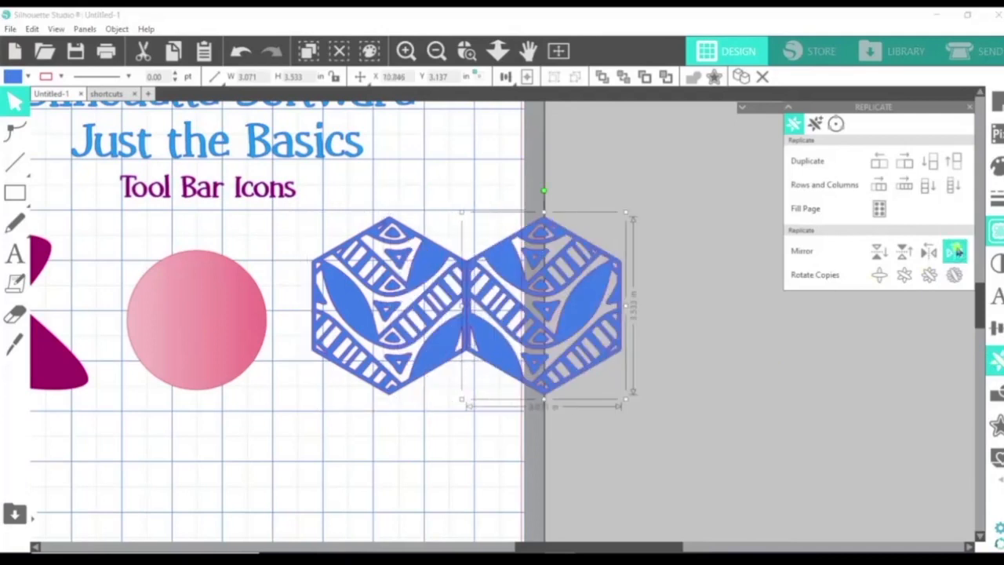
{"action": "left_click", "coordinate": [241, 51]}
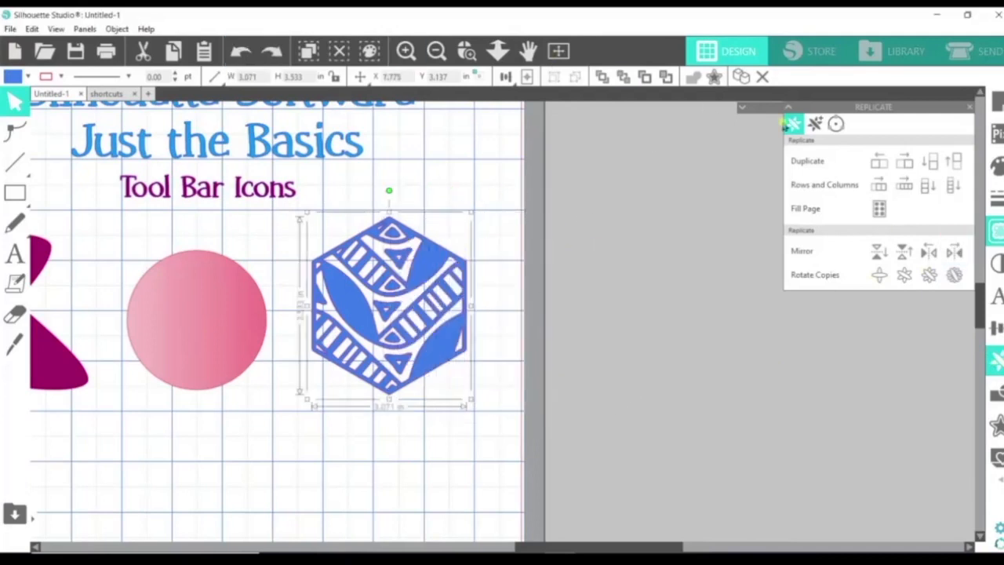
Try duplicating the hexagon to the right, once singly and once as a row of four, undoing each attempt.
{"action": "left_click", "coordinate": [905, 160]}
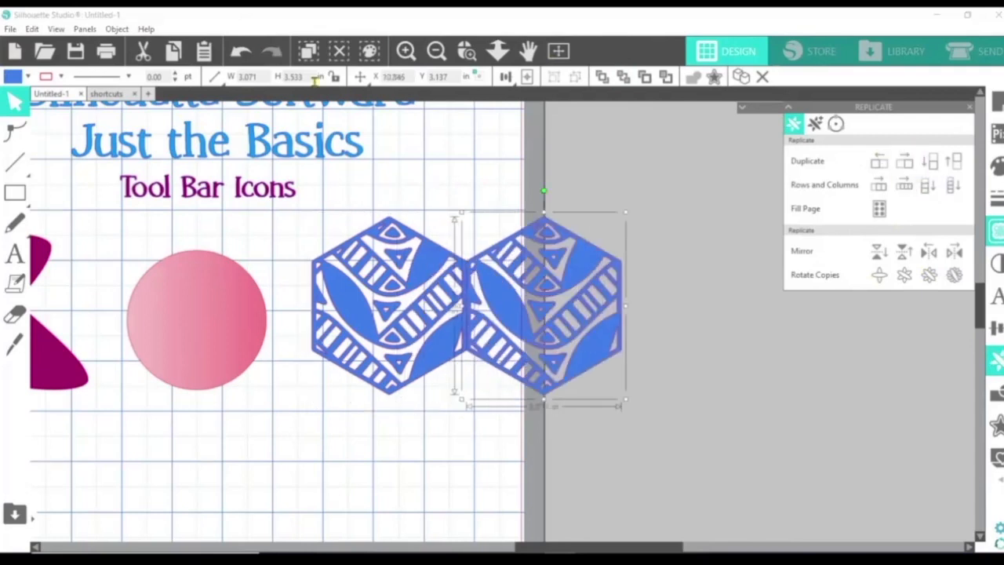
{"action": "left_click", "coordinate": [240, 51]}
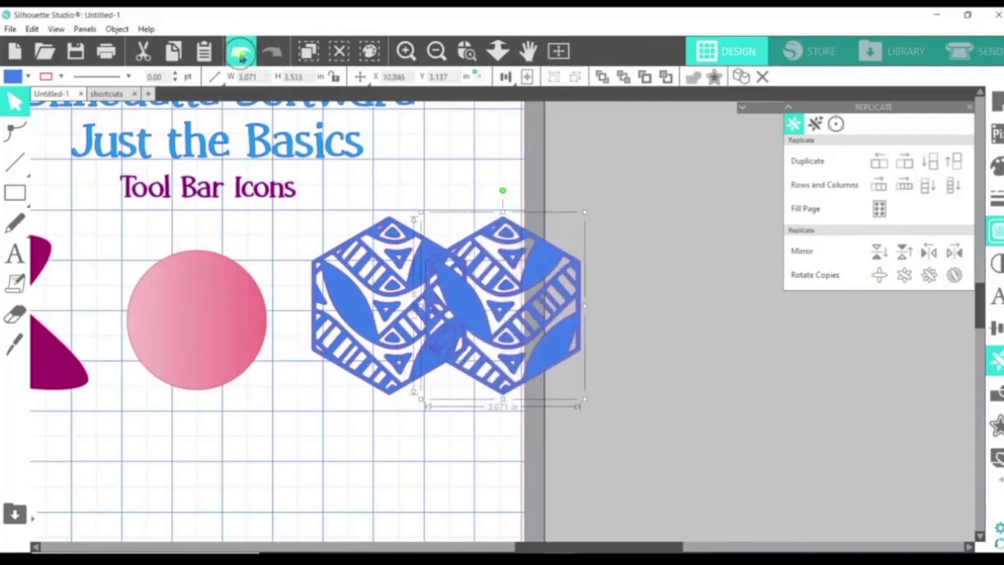
{"action": "left_click", "coordinate": [907, 188]}
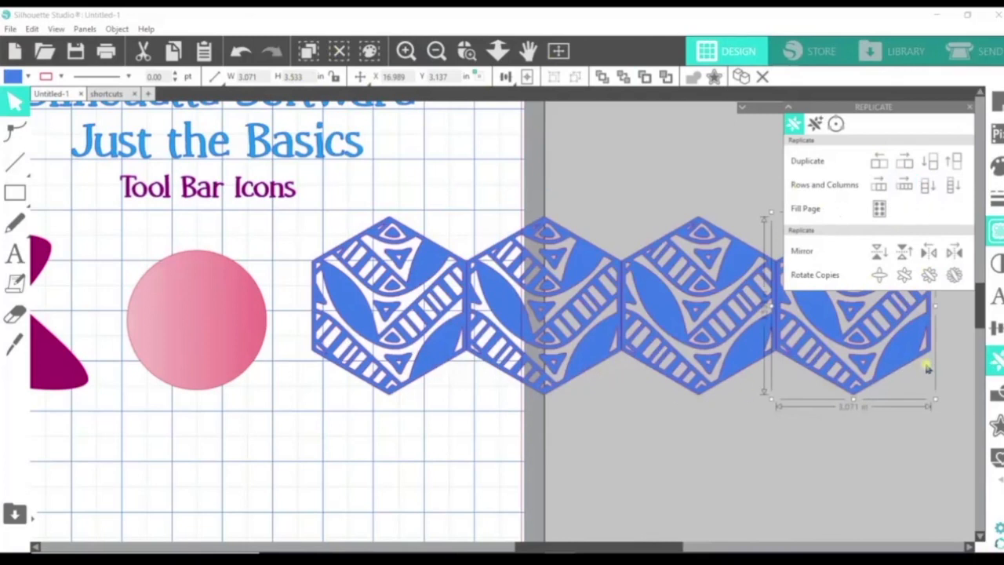
{"action": "left_click", "coordinate": [240, 51]}
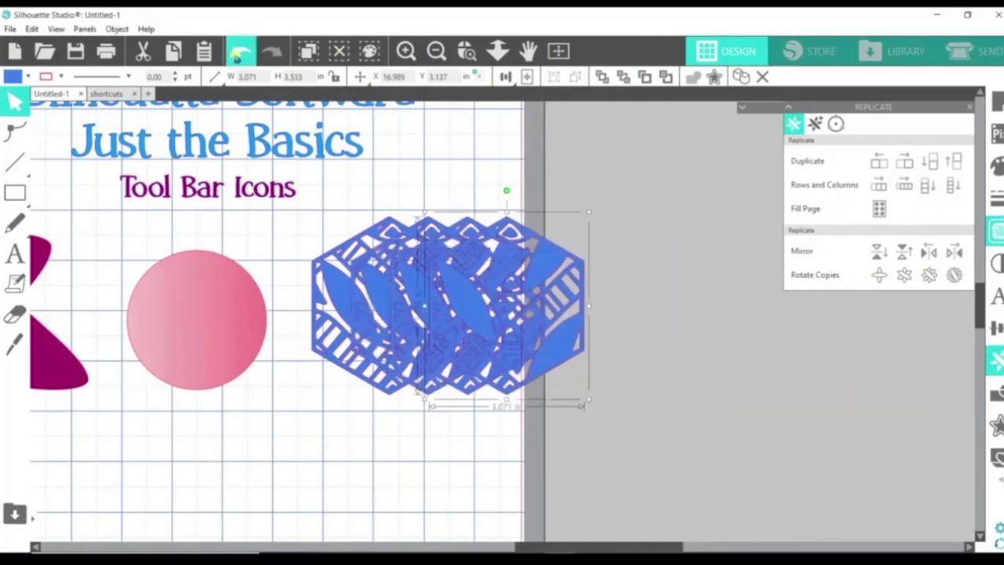
{"action": "left_click", "coordinate": [642, 317]}
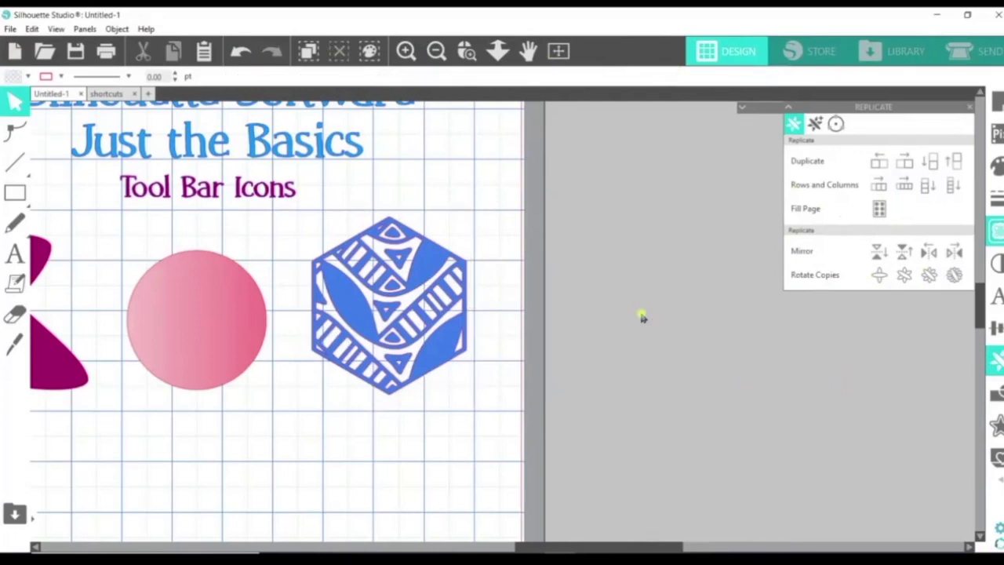
Try replicating the hexagon with rotated copies about its centre, undo it, and reselect the hexagon.
{"action": "left_click", "coordinate": [437, 324]}
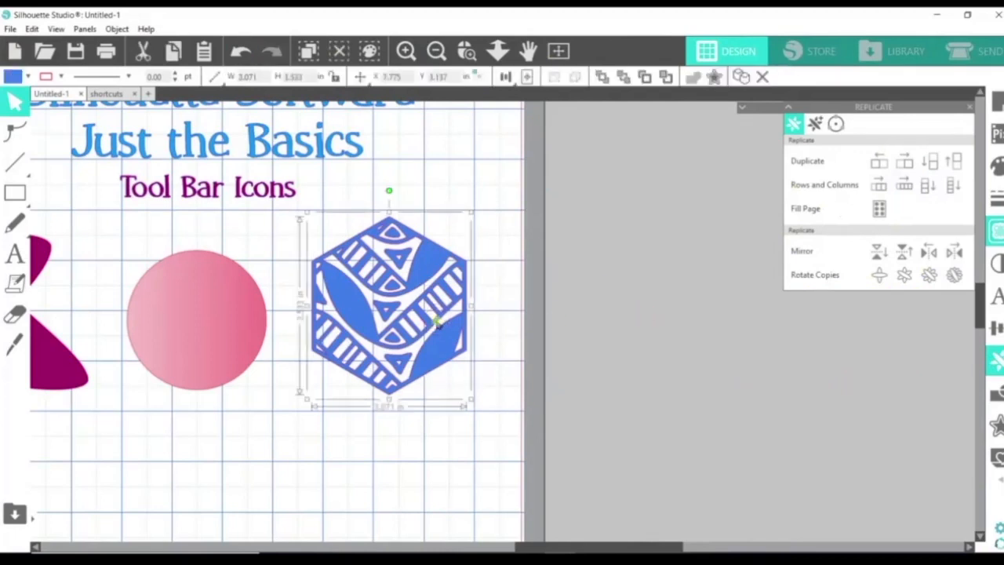
{"action": "left_click", "coordinate": [904, 276]}
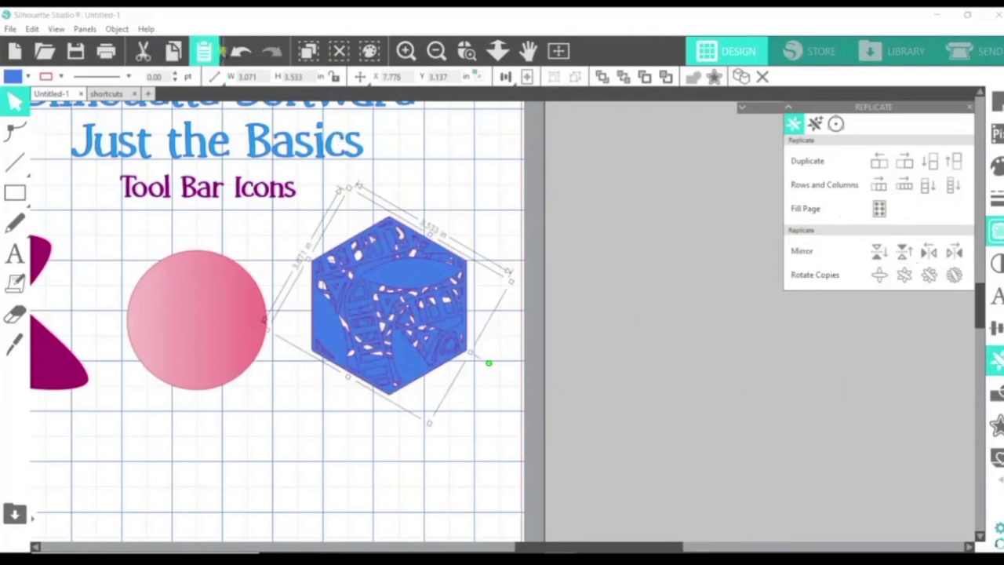
{"action": "left_click", "coordinate": [237, 51]}
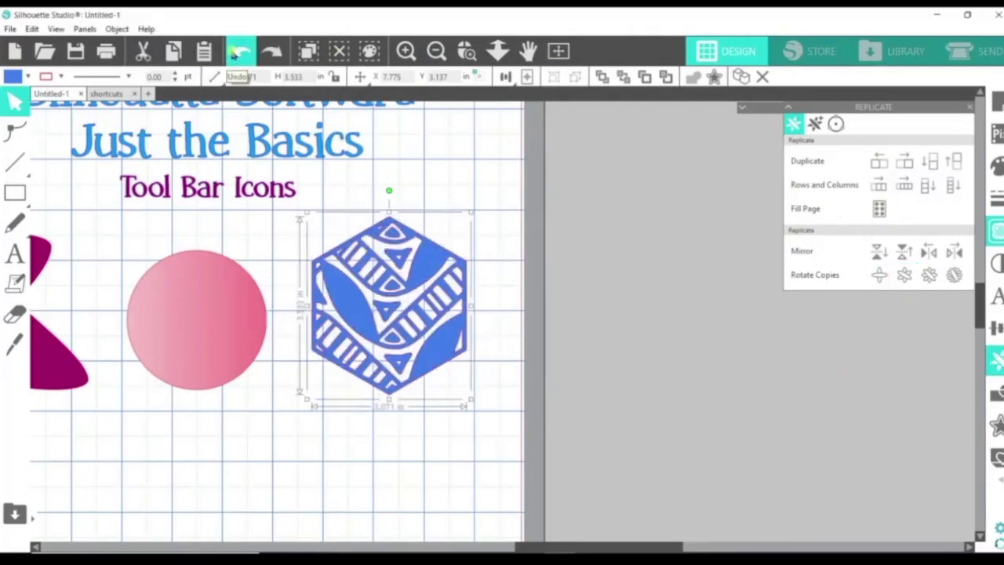
{"action": "left_click", "coordinate": [726, 419]}
{"action": "left_click", "coordinate": [444, 354]}
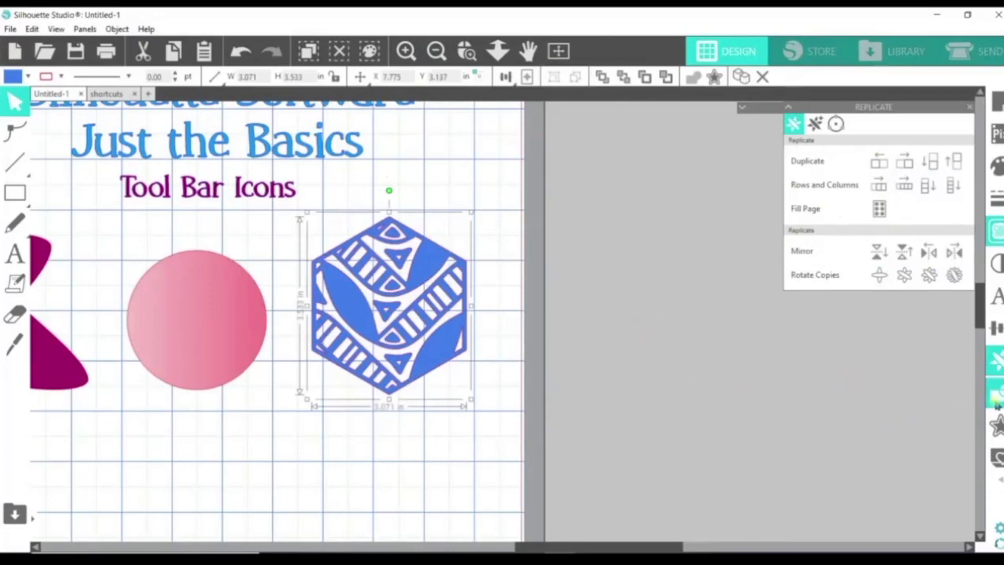
With the Modify tools open, copy the maroon hourglass and pink circle beside the page, overlapping the circle on the hourglass's lower end.
{"action": "left_click", "coordinate": [995, 400]}
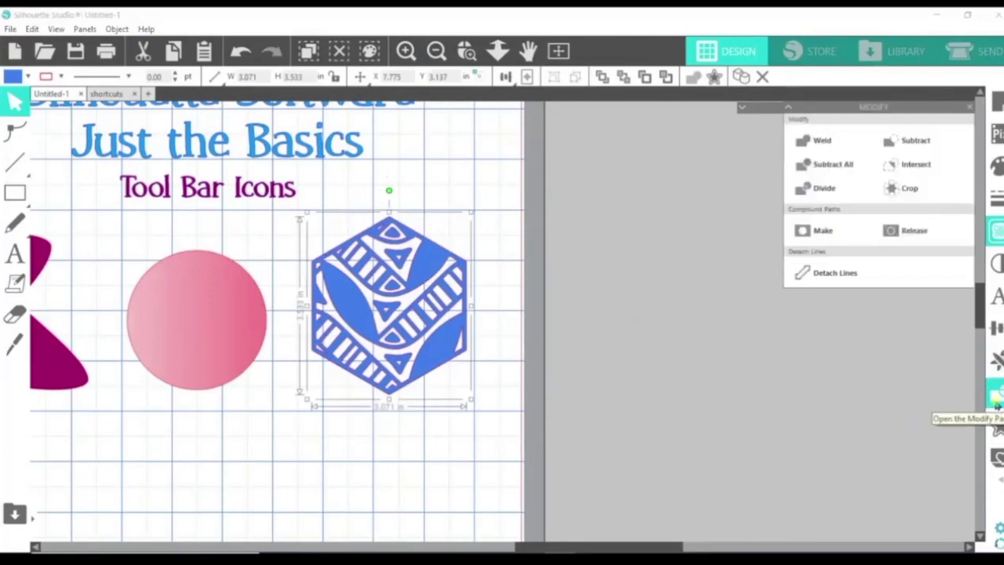
{"action": "left_click", "coordinate": [43, 458]}
{"action": "left_click_drag", "start_coordinate": [43, 458], "coordinate": [118, 417]}
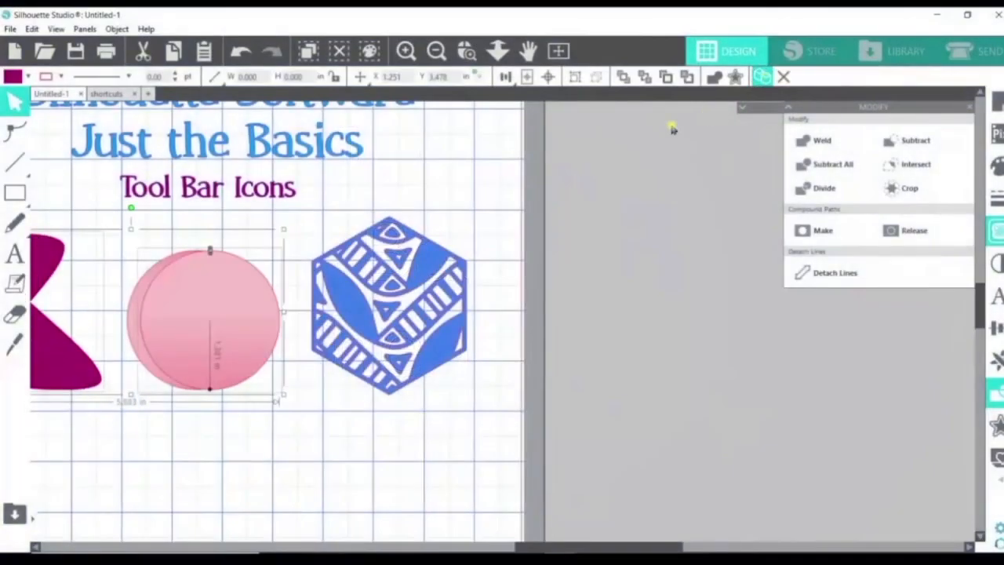
{"action": "left_click_drag", "start_coordinate": [196, 365], "coordinate": [604, 500]}
{"action": "left_click", "coordinate": [913, 410]}
{"action": "left_click", "coordinate": [686, 270]}
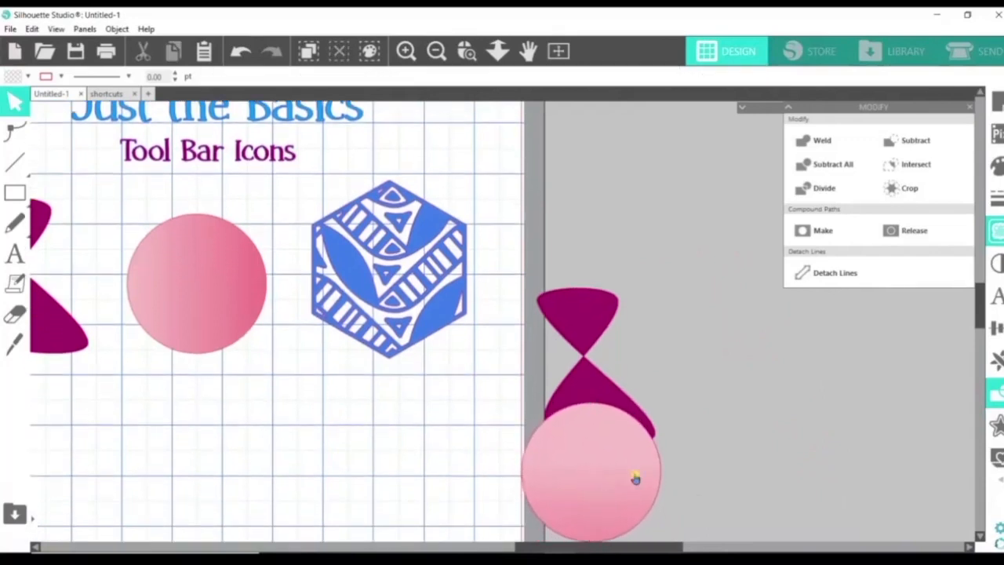
Select the overlapping hourglass and circle copies, try Subtract on them, and undo it.
{"action": "left_click_drag", "start_coordinate": [542, 231], "coordinate": [643, 437]}
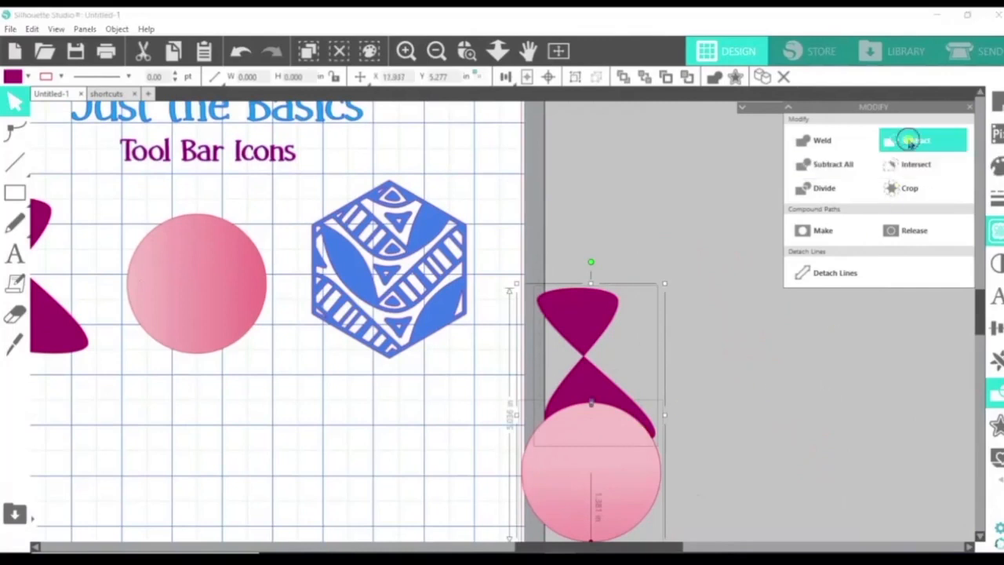
{"action": "left_click", "coordinate": [910, 144]}
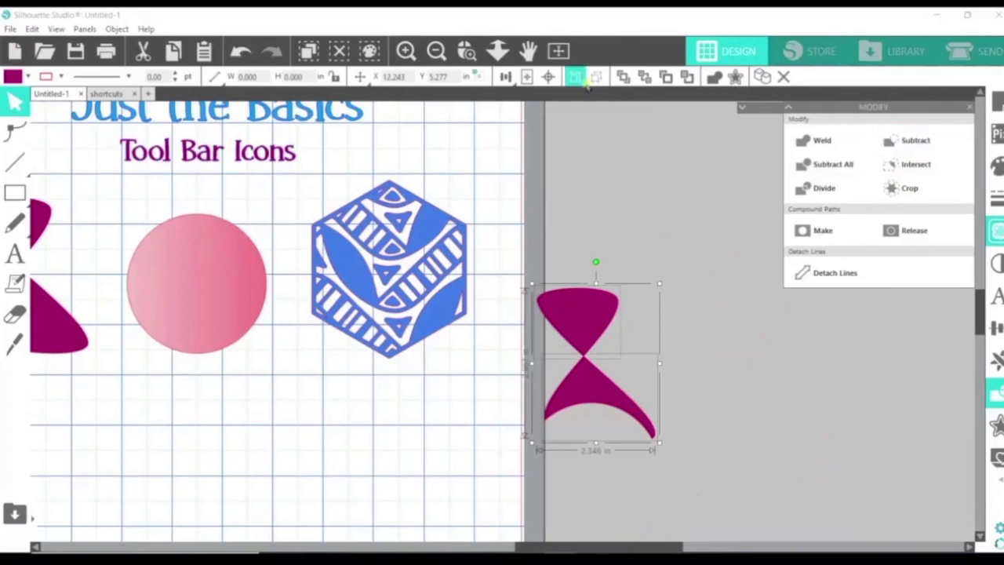
{"action": "left_click", "coordinate": [241, 55]}
{"action": "left_click", "coordinate": [241, 55]}
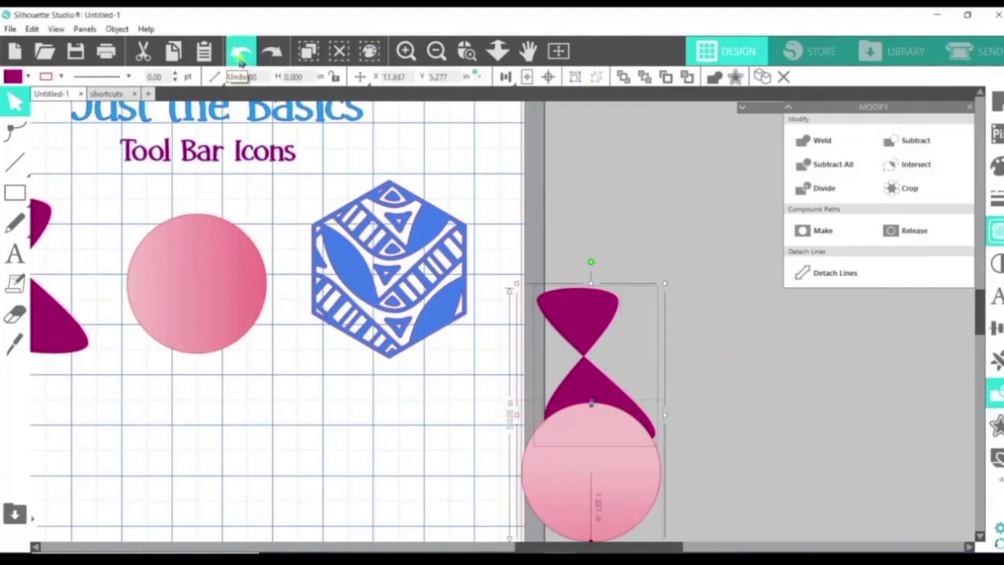
Try Weld and Intersect on the overlapping copies, undoing each result and the circle's overlapping placement.
{"action": "left_click", "coordinate": [815, 148]}
{"action": "left_click", "coordinate": [237, 53]}
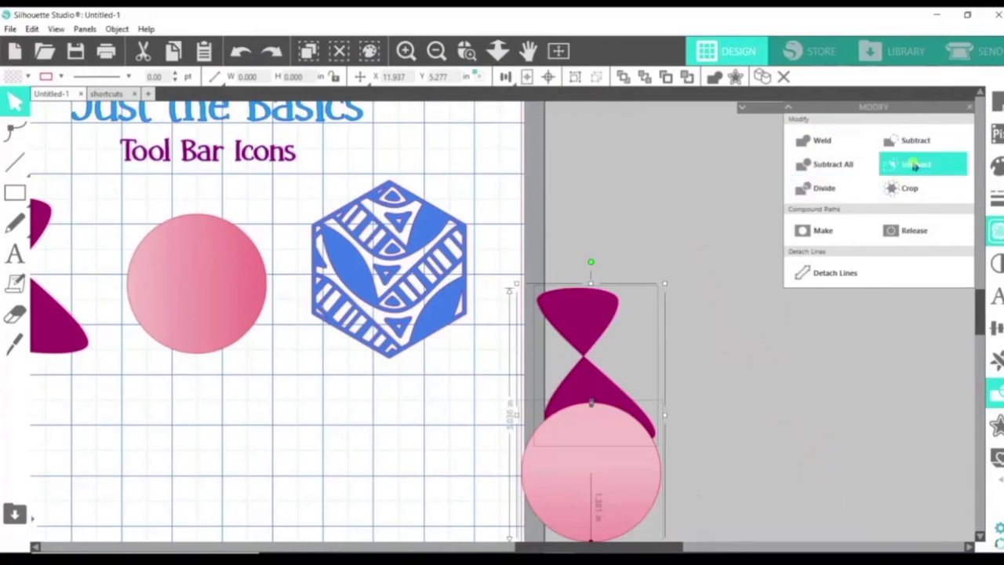
{"action": "left_click", "coordinate": [915, 167]}
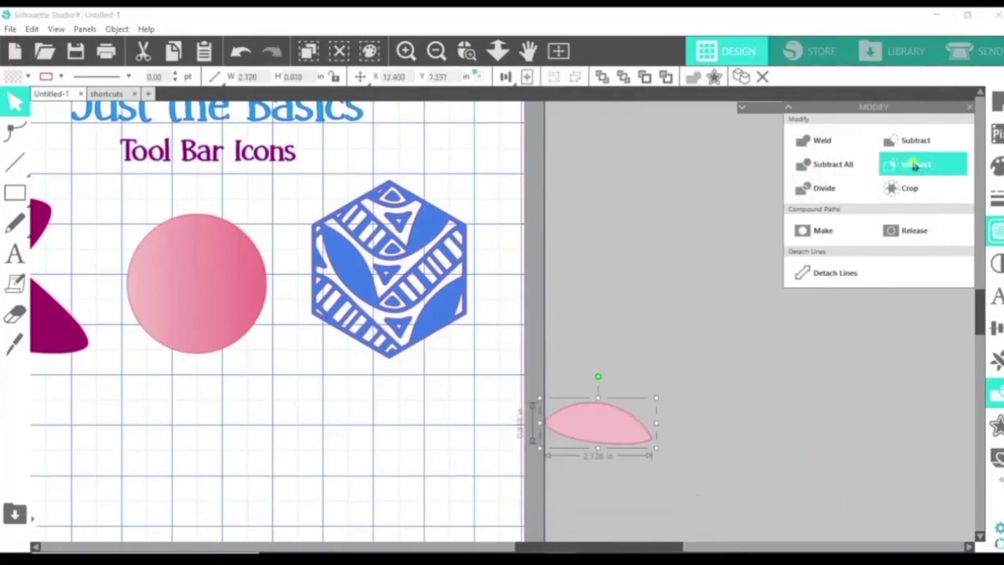
{"action": "left_click", "coordinate": [241, 51]}
{"action": "left_click", "coordinate": [240, 51]}
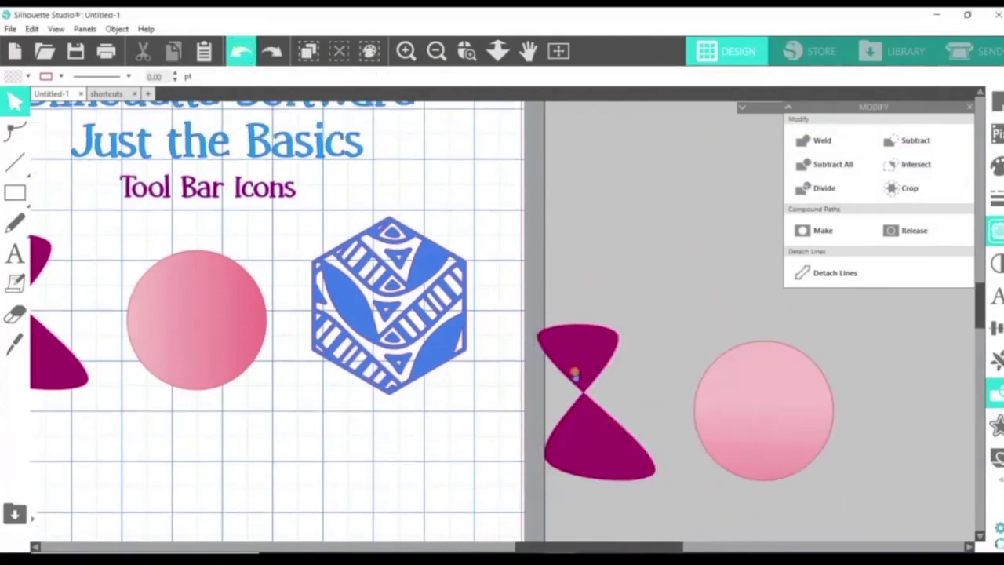
Delete the hourglass and circle copies beside the page.
{"action": "left_click_drag", "start_coordinate": [493, 442], "coordinate": [807, 399]}
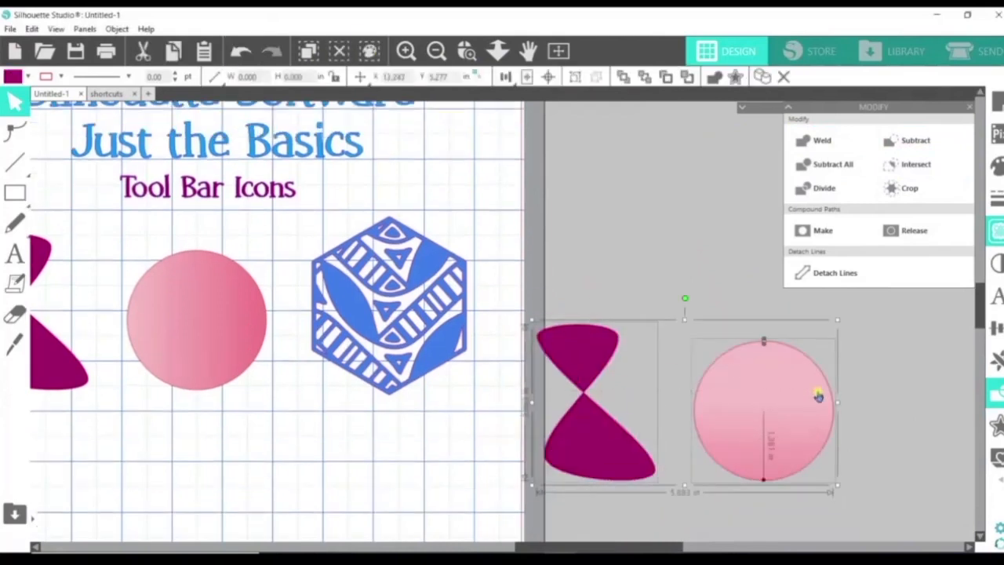
{"action": "key", "text": "BackSpace"}
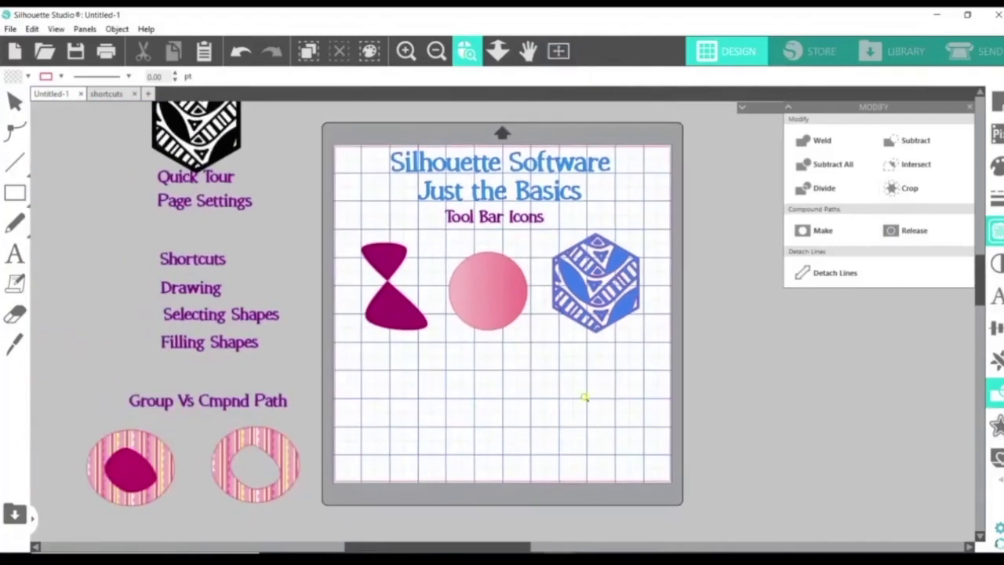
{"action": "key", "text": "Escape"}
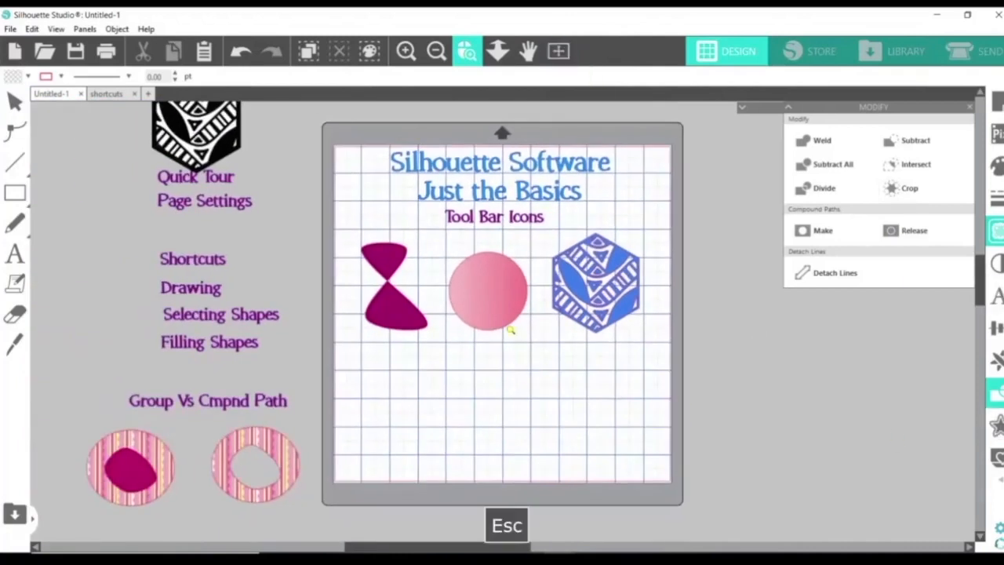
Move the pink circle to the empty lower middle of the page, at about X 4.2, Y 7.0 in.
{"action": "left_click_drag", "start_coordinate": [466, 405], "coordinate": [518, 381]}
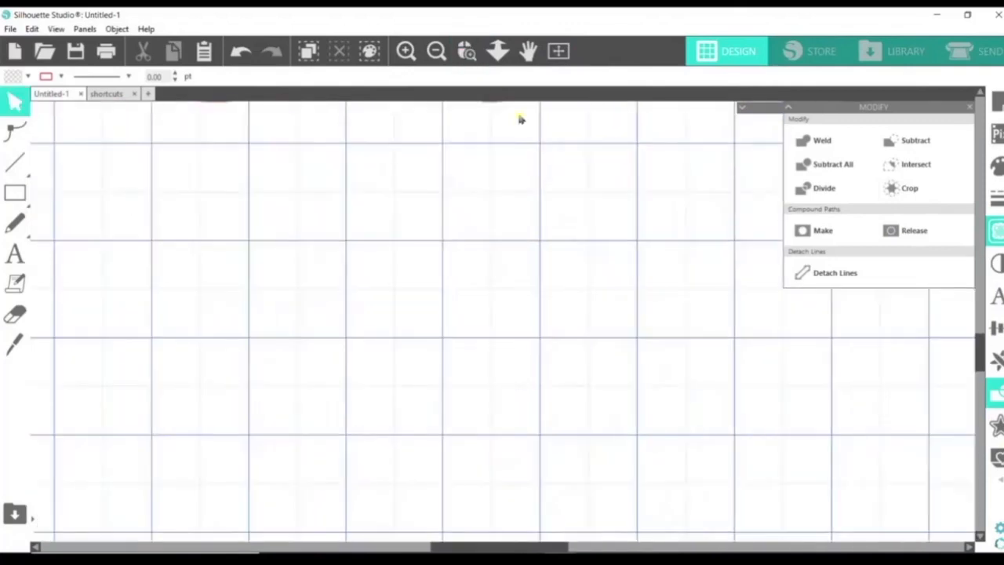
{"action": "left_click", "coordinate": [435, 52]}
{"action": "left_click", "coordinate": [436, 52]}
{"action": "left_click_drag", "start_coordinate": [477, 149], "coordinate": [484, 352]}
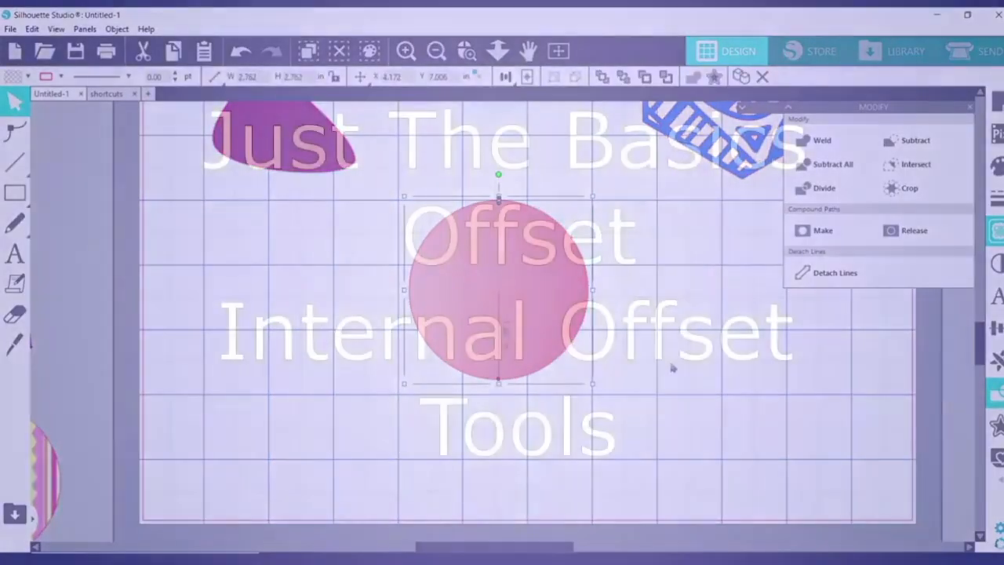
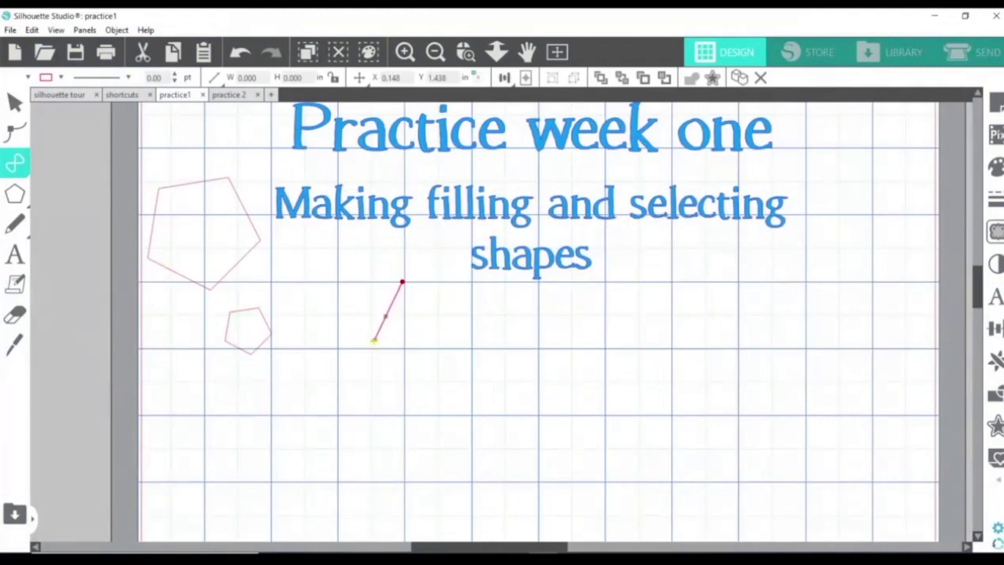
Draw a closed four-point egg-shaped curve about 2.0 in wide and 3.0 in high below the subtitle.
{"action": "left_click", "coordinate": [339, 413]}
{"action": "left_click", "coordinate": [405, 484]}
{"action": "left_click", "coordinate": [472, 417]}
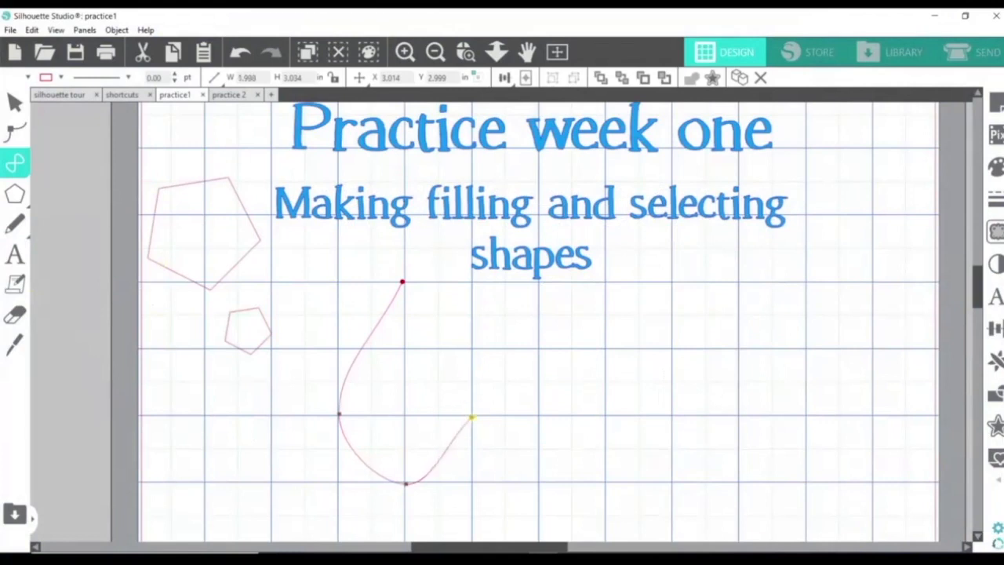
{"action": "left_click", "coordinate": [402, 281]}
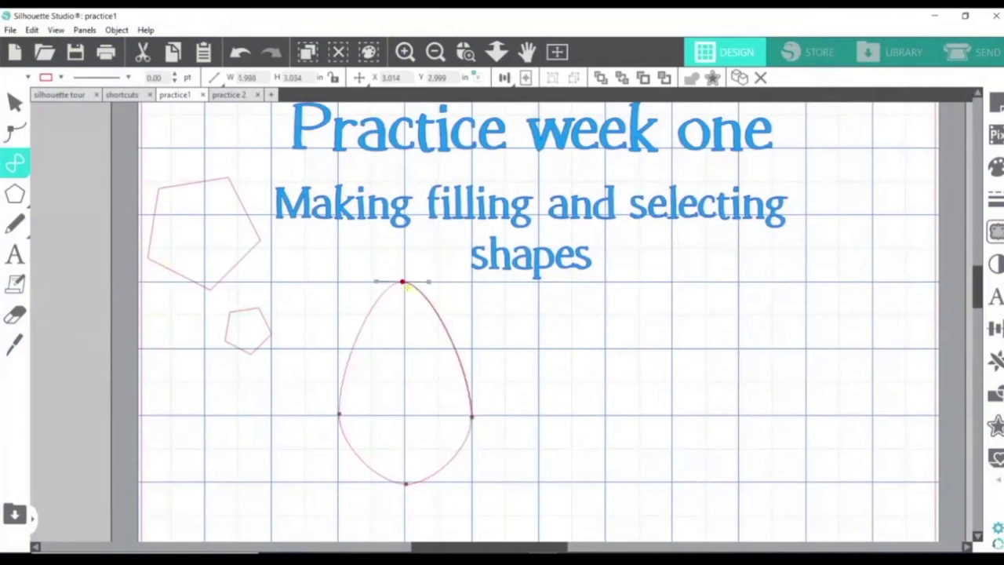
Edit the egg shape's points and make its two upper curve segments flat.
{"action": "double_click", "coordinate": [457, 346]}
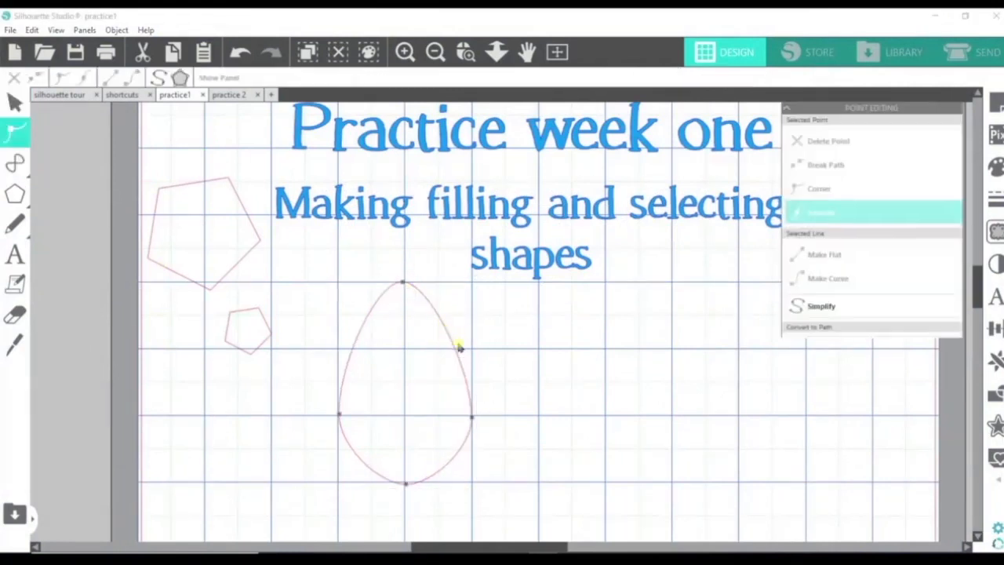
{"action": "left_click", "coordinate": [471, 418]}
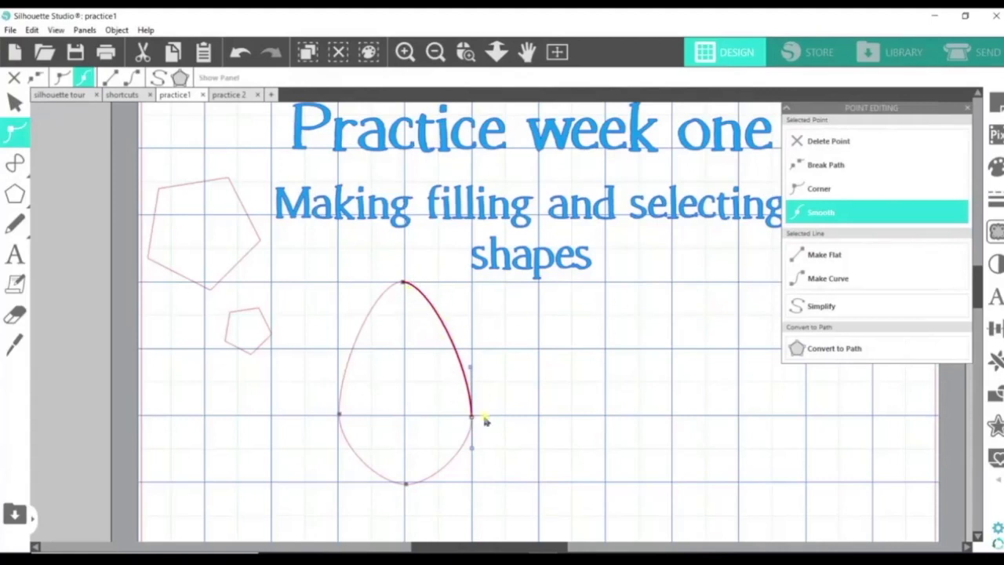
{"action": "left_click", "coordinate": [832, 256]}
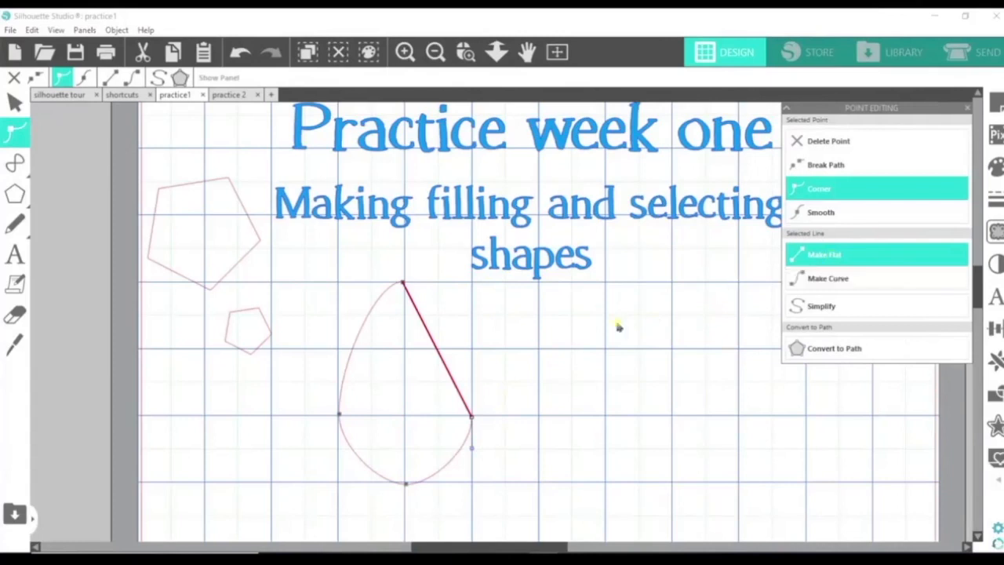
{"action": "left_click", "coordinate": [339, 415]}
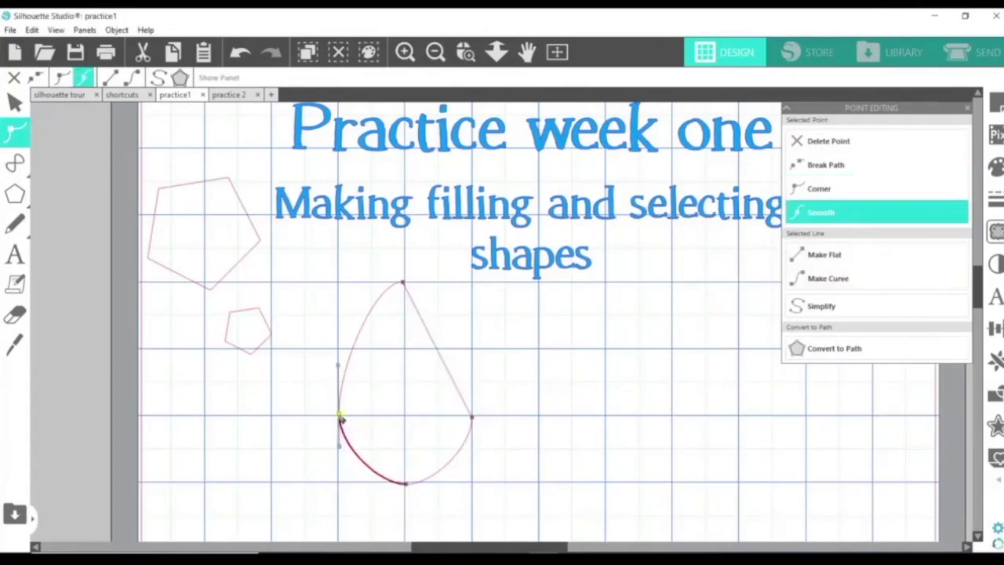
{"action": "left_click", "coordinate": [403, 284]}
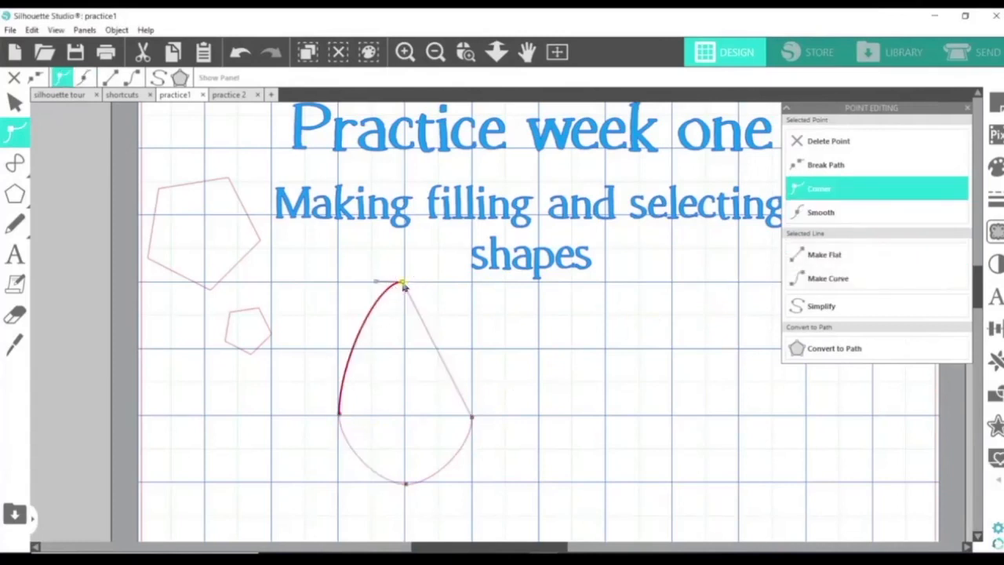
{"action": "left_click", "coordinate": [827, 248]}
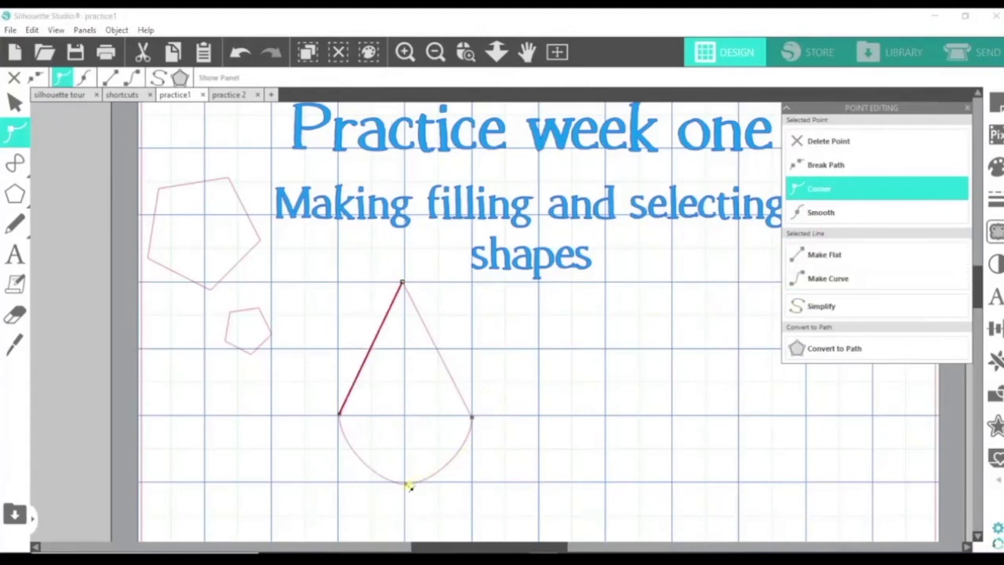
Flatten the two lower curve segments so the shape has only straight sides.
{"action": "left_click", "coordinate": [409, 486]}
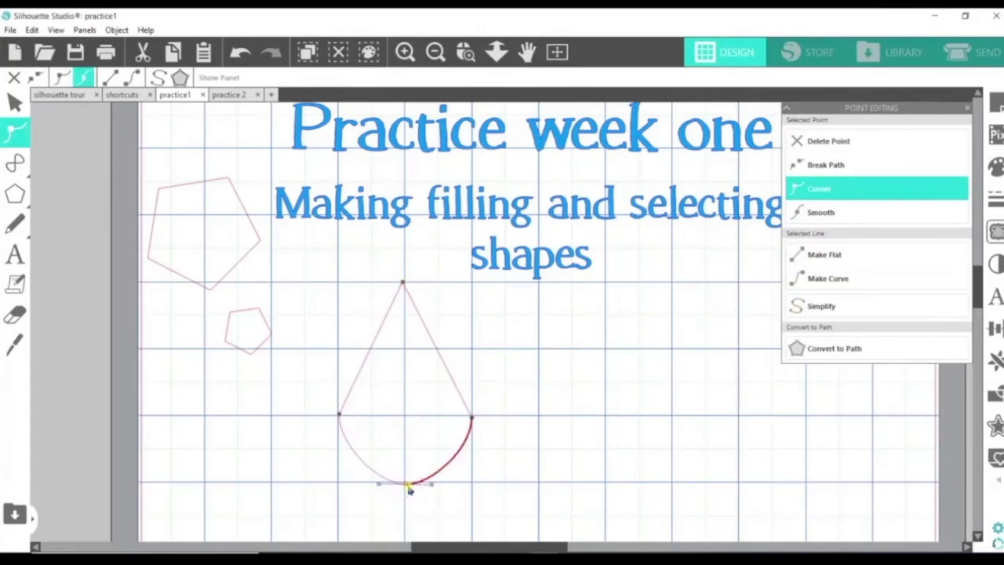
{"action": "left_click", "coordinate": [826, 260]}
{"action": "left_click", "coordinate": [342, 418]}
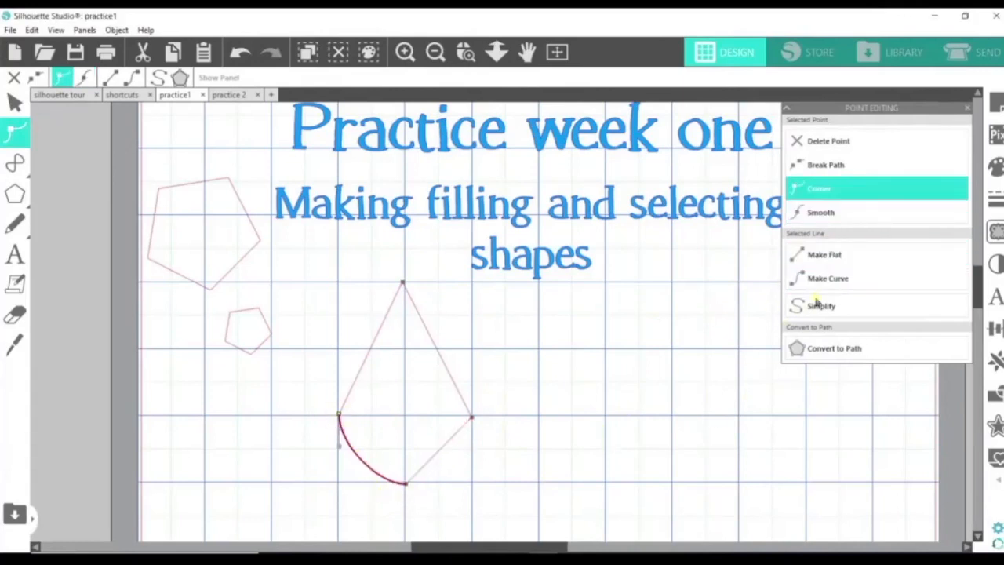
{"action": "left_click", "coordinate": [824, 254]}
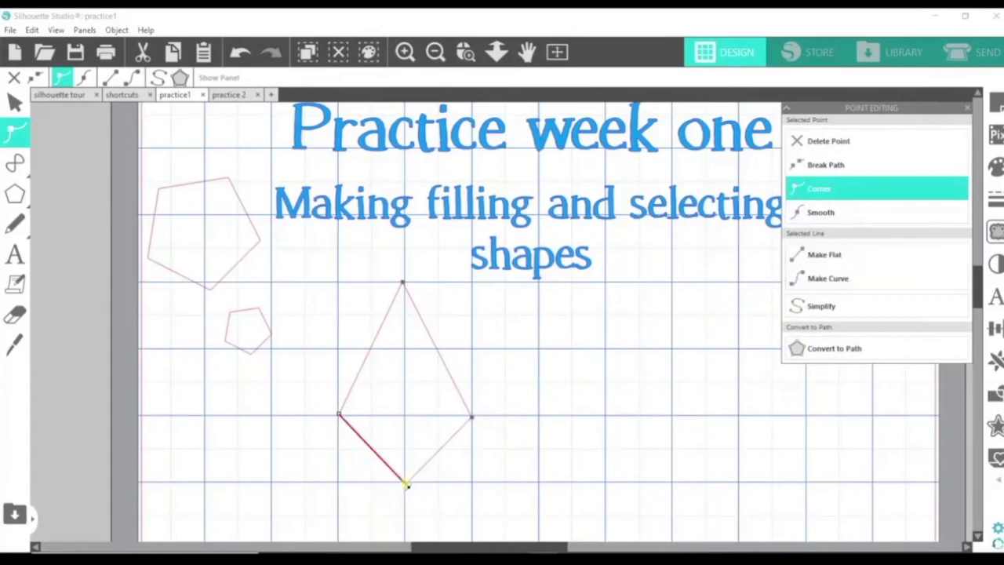
Raise the shape's bottom point by about 0.25 in to form a kite, and finish point editing.
{"action": "left_click", "coordinate": [406, 487]}
{"action": "left_click_drag", "start_coordinate": [406, 486], "coordinate": [406, 467]}
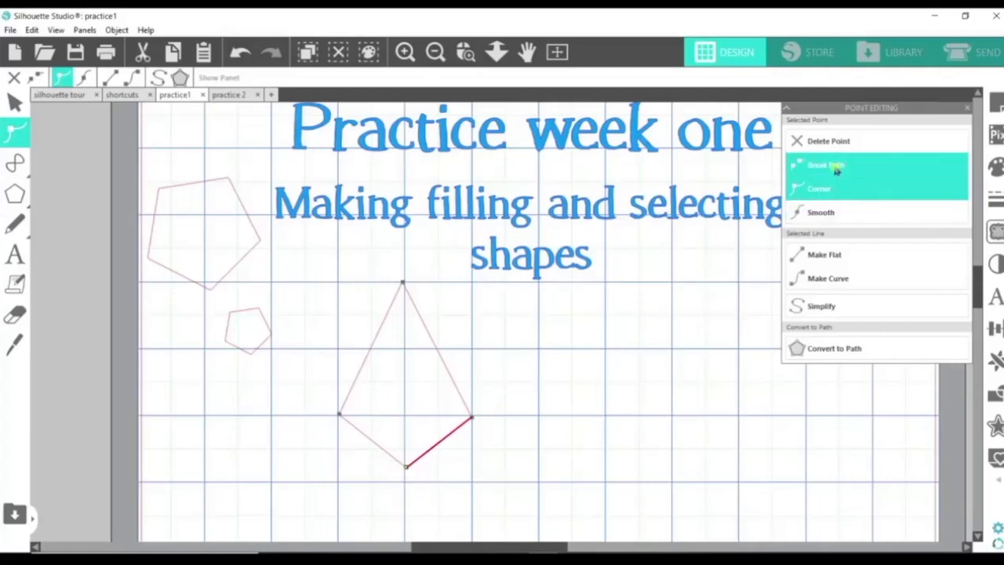
{"action": "left_click", "coordinate": [563, 386]}
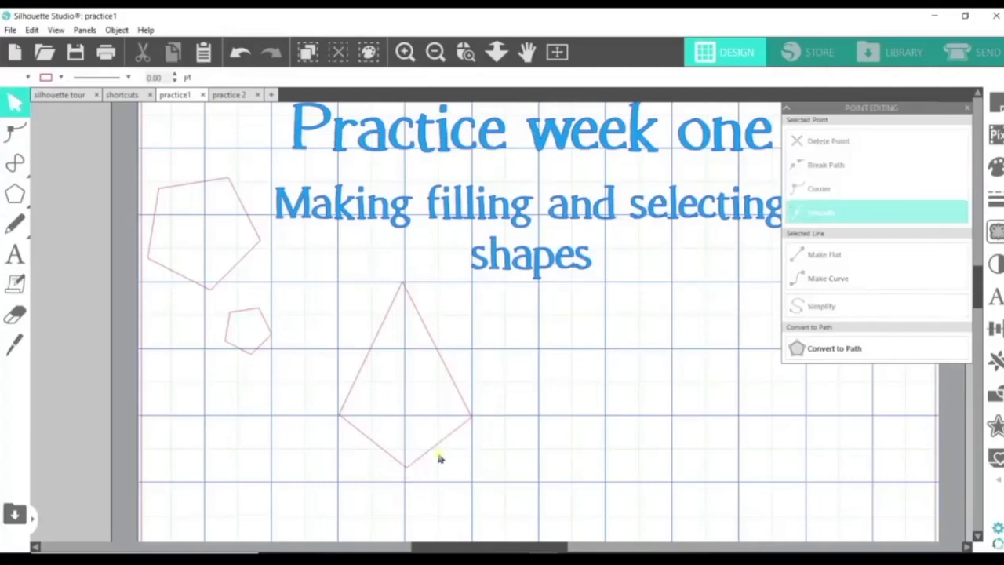
Move the kite down to about X 3.0, Y 3.9 in, and place a duplicate beside it at about X 5.8, Y 3.8 in.
{"action": "left_click_drag", "start_coordinate": [432, 447], "coordinate": [436, 510]}
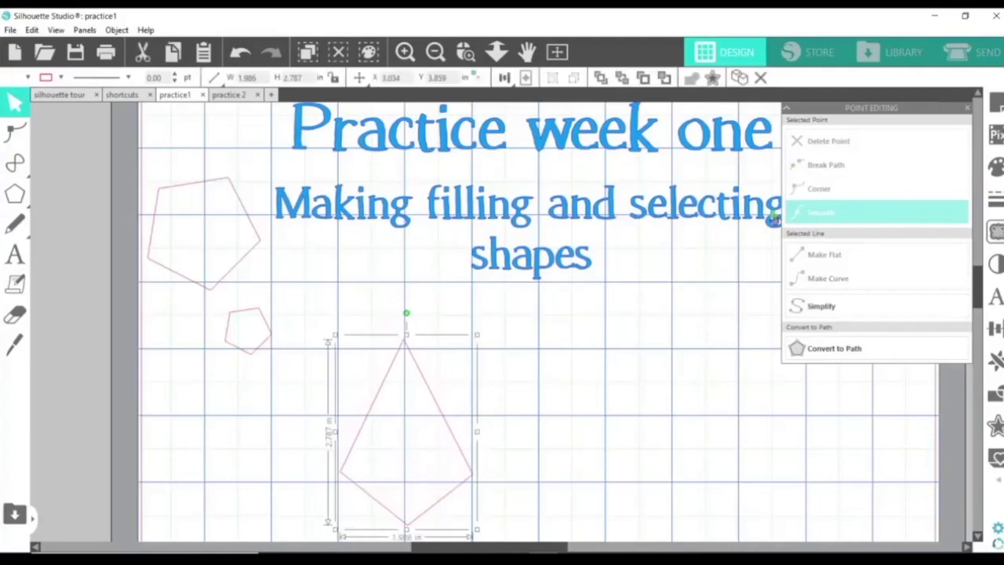
{"action": "left_click", "coordinate": [740, 78]}
{"action": "left_click_drag", "start_coordinate": [481, 473], "coordinate": [657, 468]}
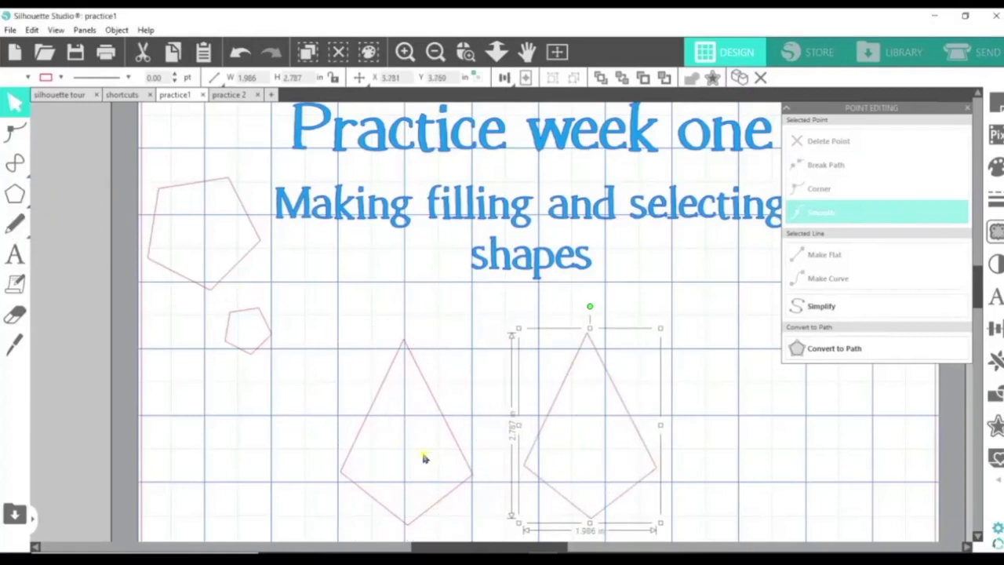
Draw a circle about 0.85 in across inside the lower part of the duplicated kite.
{"action": "mouse_move", "coordinate": [14, 198]}
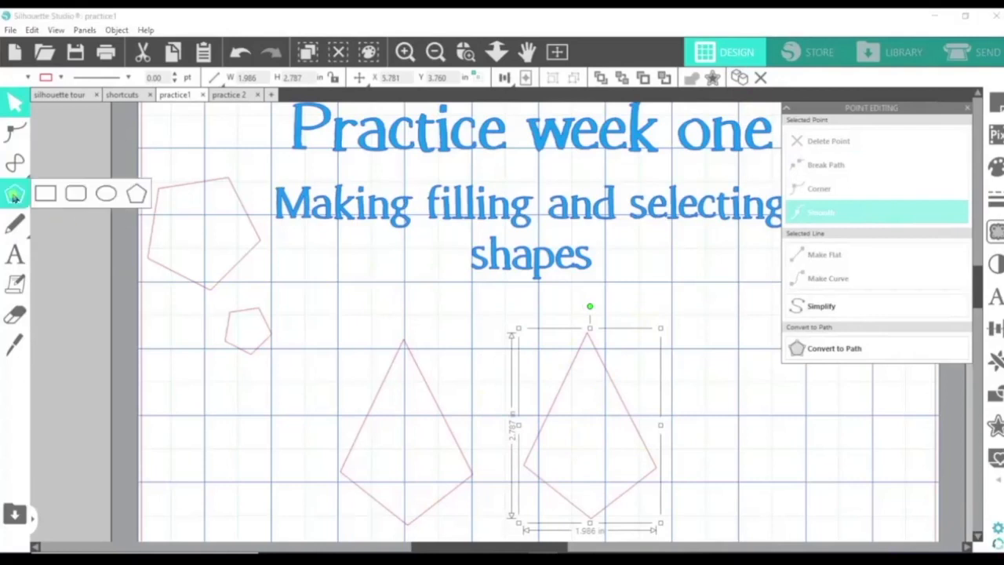
{"action": "left_click", "coordinate": [106, 194]}
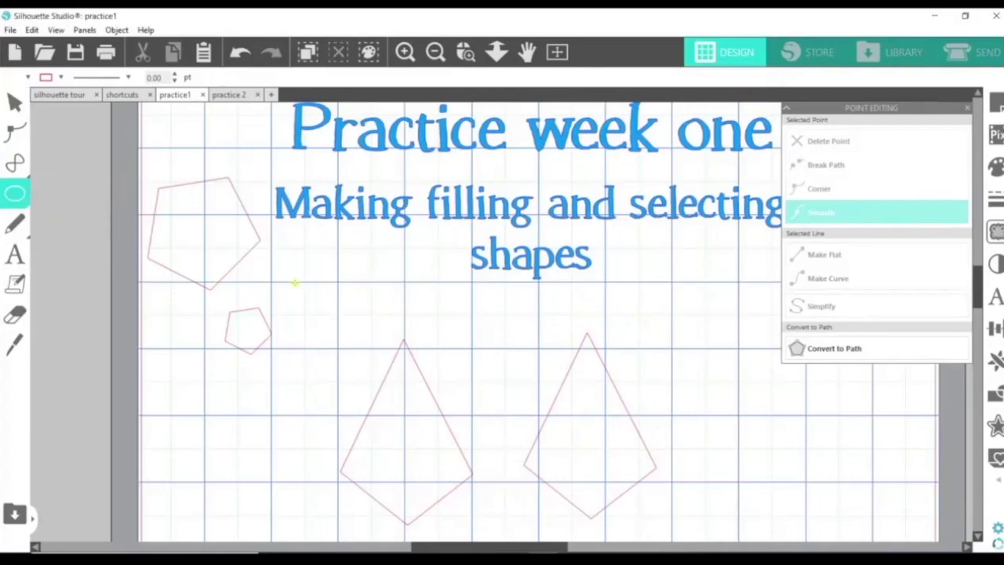
{"action": "left_click_drag", "start_coordinate": [523, 341], "coordinate": [608, 481]}
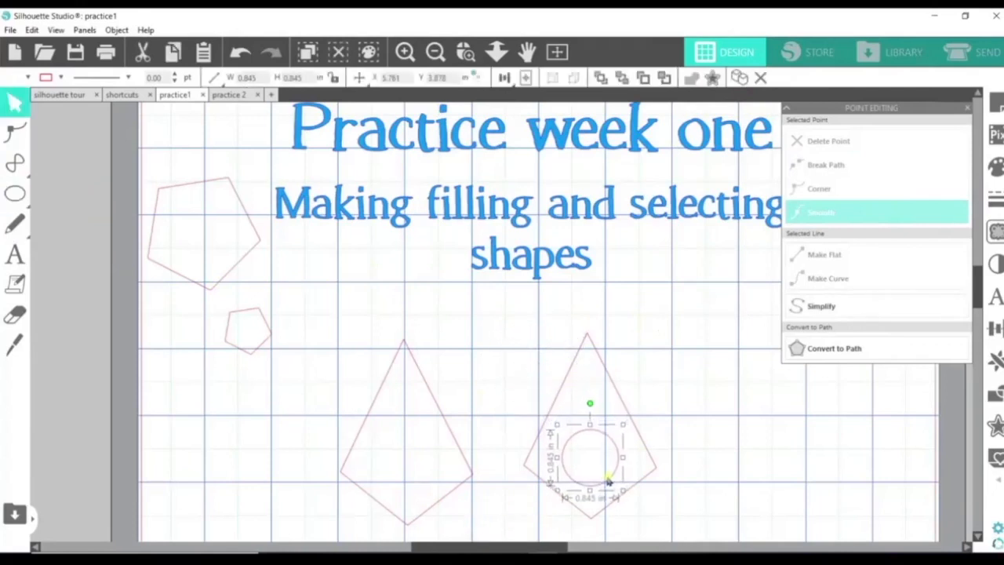
Center the circle horizontally within the duplicated kite and combine both into a compound path.
{"action": "left_click_drag", "start_coordinate": [523, 314], "coordinate": [672, 476]}
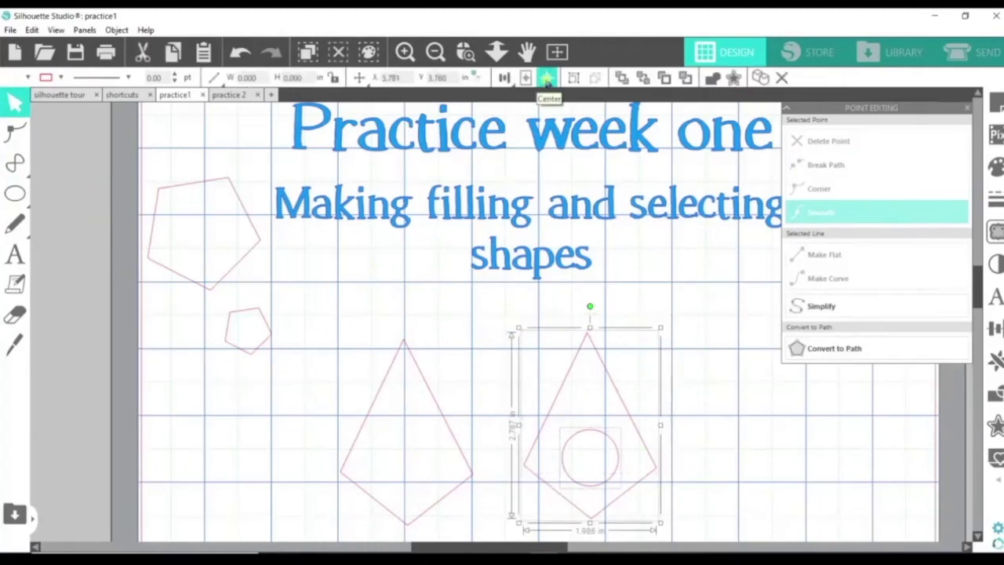
{"action": "left_click", "coordinate": [505, 77]}
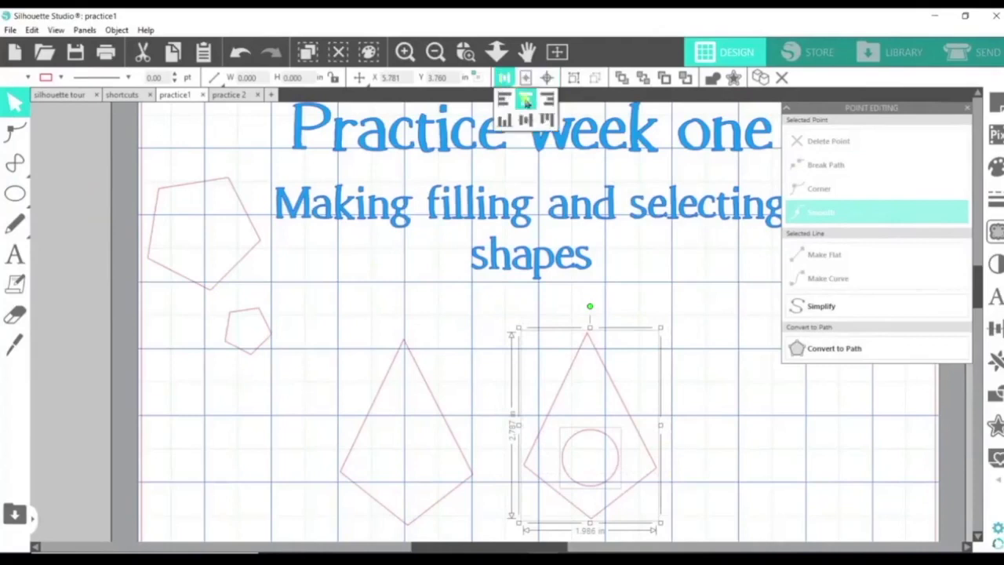
{"action": "left_click", "coordinate": [600, 430]}
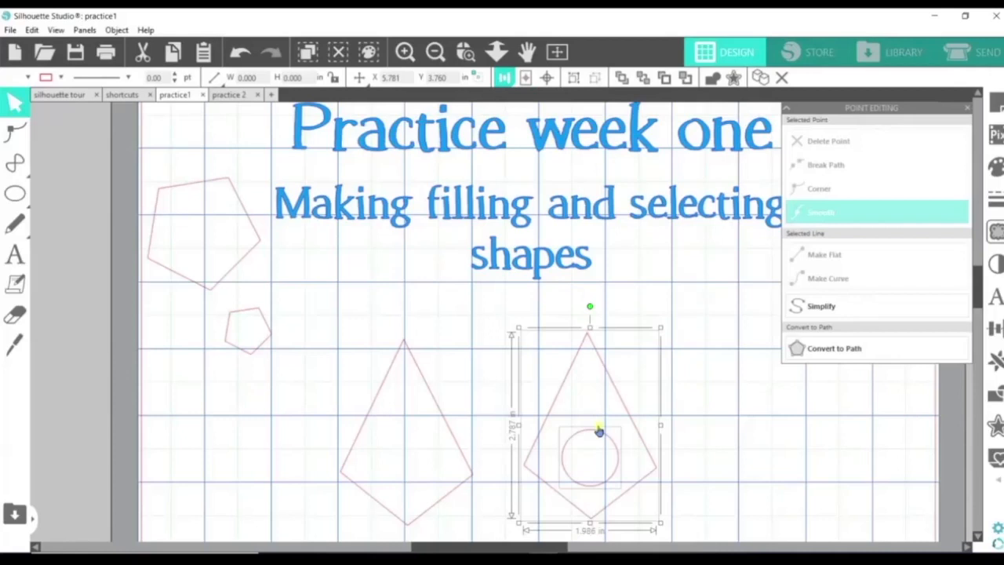
{"action": "key", "text": "ctrl+e"}
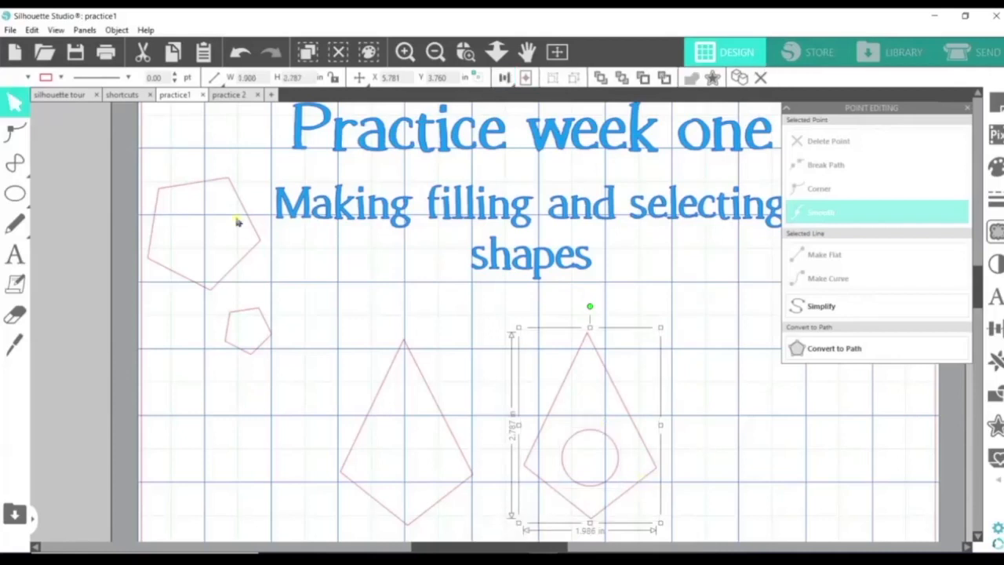
Fill the compound-path kite with dark magenta and move it below the two pentagons at the page's left side.
{"action": "left_click", "coordinate": [27, 78]}
{"action": "left_click", "coordinate": [11, 100]}
{"action": "left_click", "coordinate": [27, 78]}
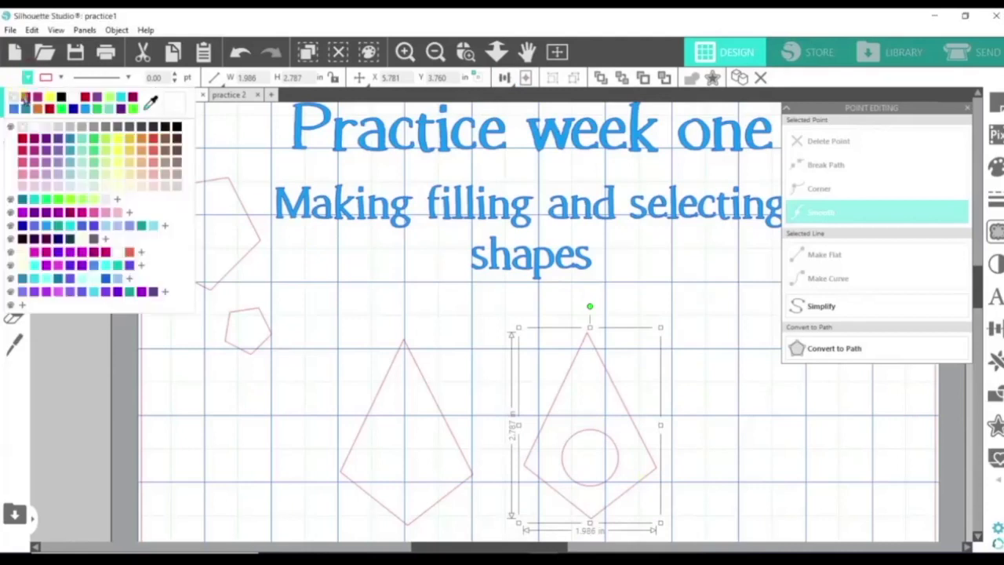
{"action": "left_click", "coordinate": [25, 98]}
{"action": "left_click_drag", "start_coordinate": [600, 506], "coordinate": [221, 522]}
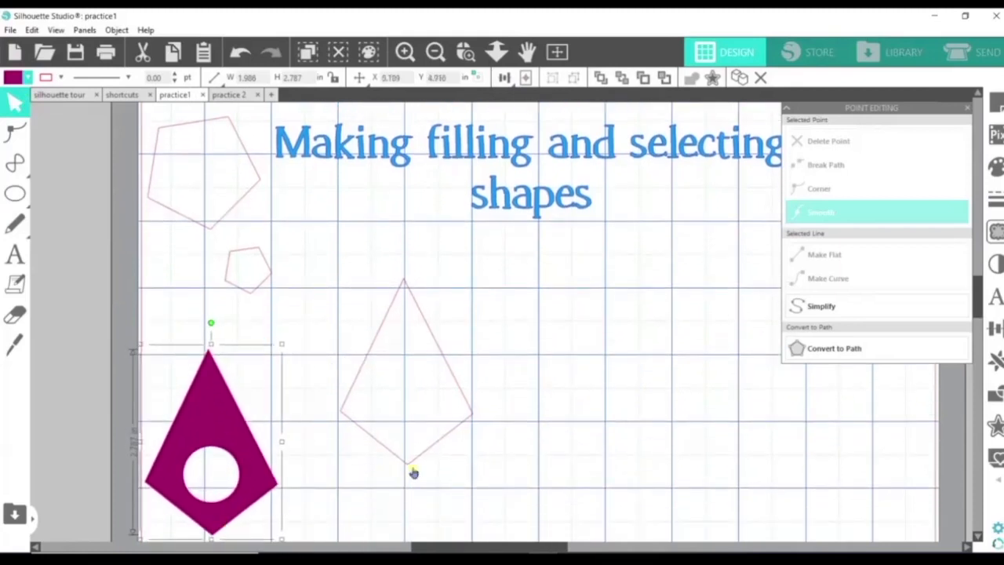
Move the outlined kite to about X 2.7, Y 3.9 in and draw a circle about 0.91 in across inside it.
{"action": "left_click_drag", "start_coordinate": [399, 460], "coordinate": [385, 470]}
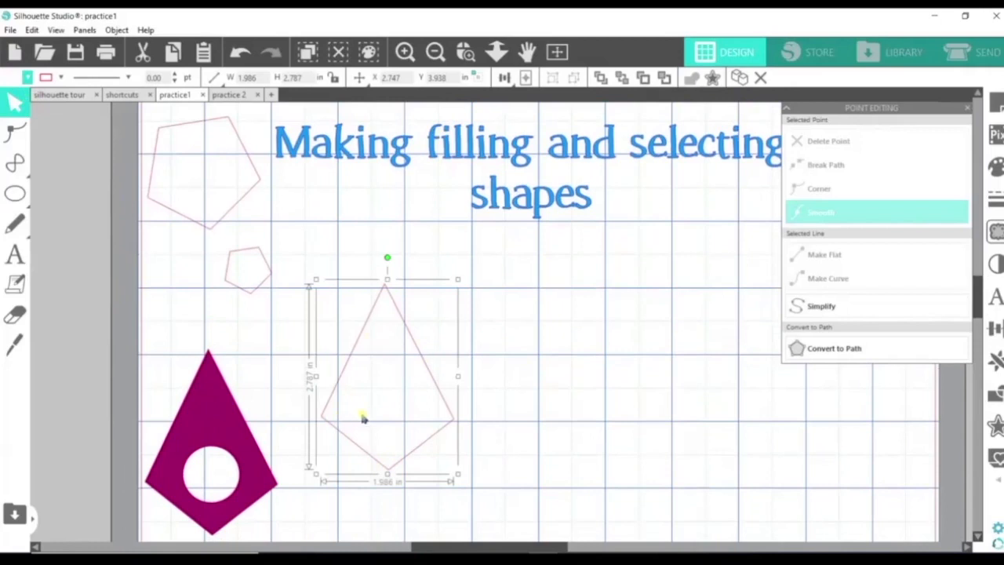
{"action": "mouse_move", "coordinate": [15, 196]}
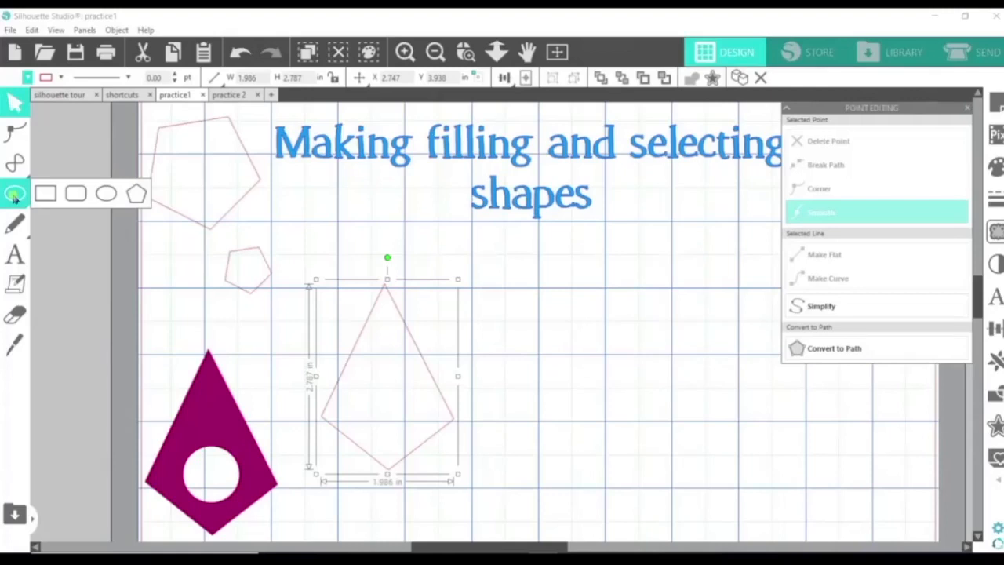
{"action": "left_click", "coordinate": [106, 193]}
{"action": "mouse_move", "coordinate": [505, 305]}
{"action": "left_mouse_down"}
{"action": "mouse_move", "coordinate": [563, 377]}
{"action": "mouse_move", "coordinate": [568, 370]}
{"action": "mouse_move", "coordinate": [406, 416]}
{"action": "mouse_move", "coordinate": [406, 436]}
{"action": "left_mouse_up"}
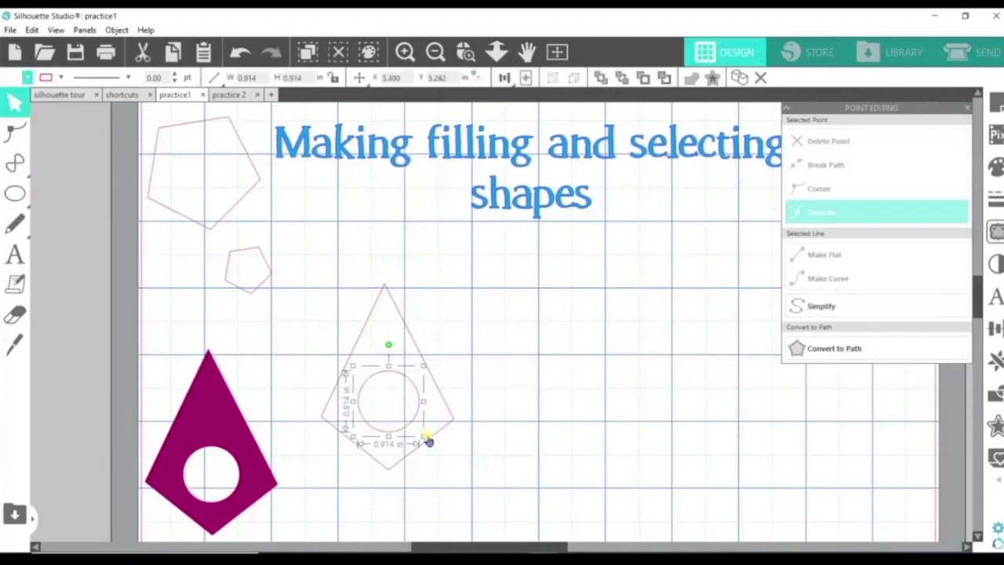
Fill only the outer kite of the second pair with the same dark magenta.
{"action": "left_click", "coordinate": [432, 443], "text": "shift"}
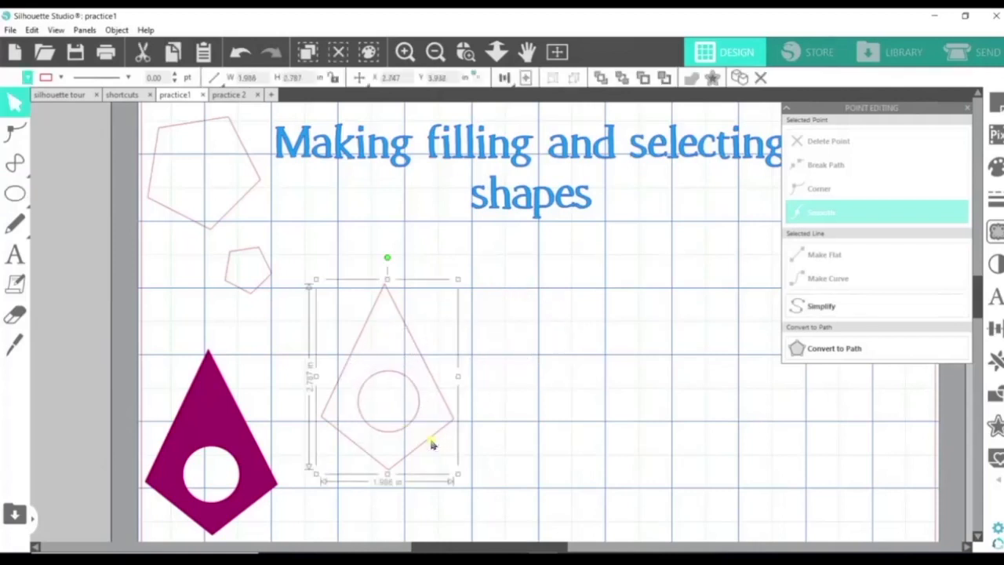
{"action": "left_click", "coordinate": [28, 77]}
{"action": "left_click", "coordinate": [31, 141]}
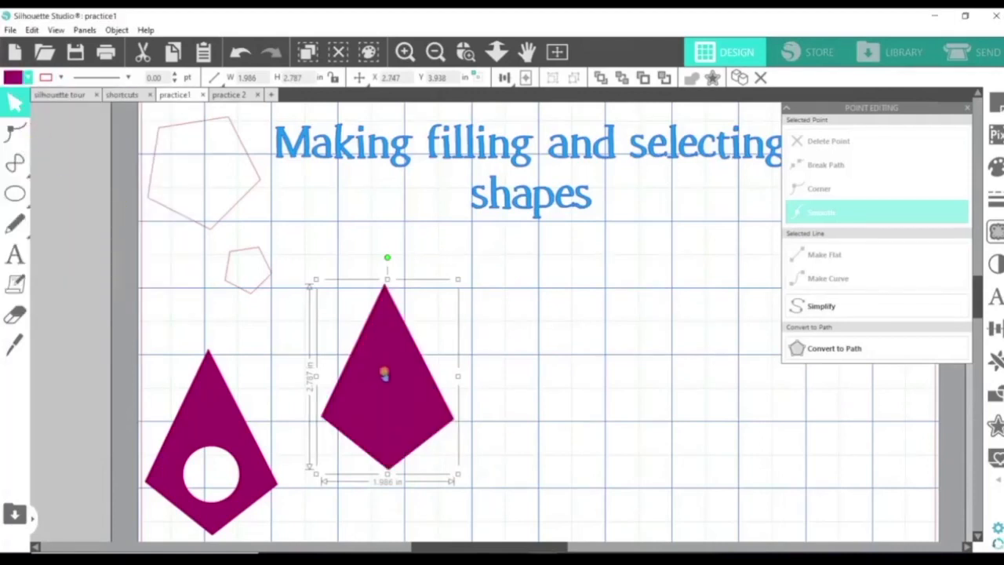
Fill the circle hidden within the second kite with the black-and-white checkered pattern and scale the pattern to 231%.
{"action": "left_click", "coordinate": [385, 375]}
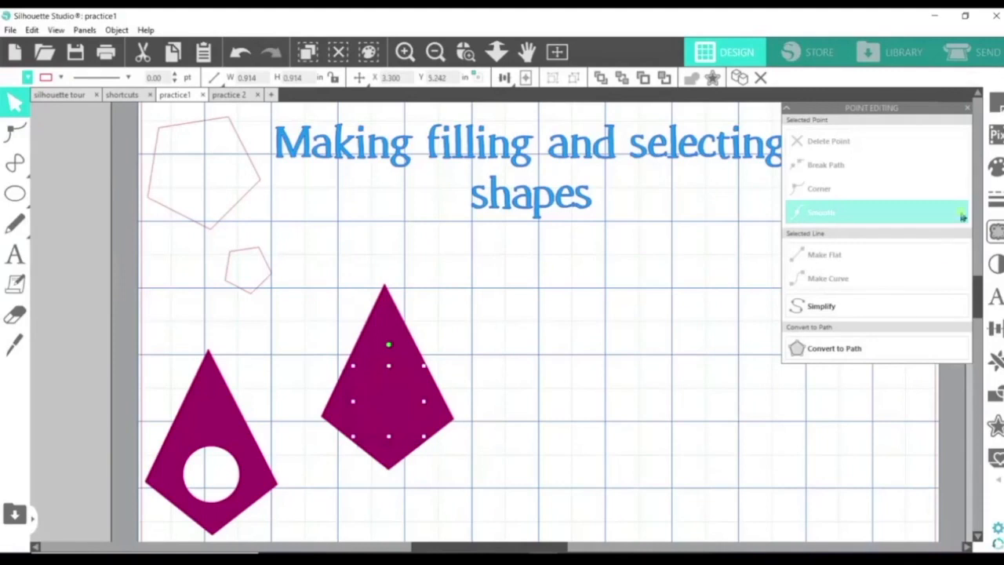
{"action": "left_click", "coordinate": [995, 167]}
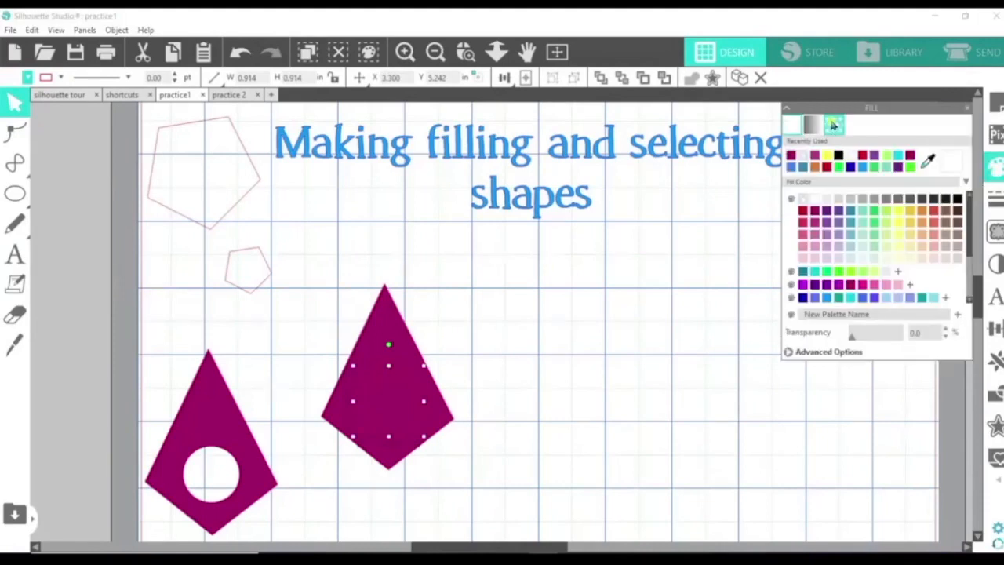
{"action": "left_click", "coordinate": [834, 125]}
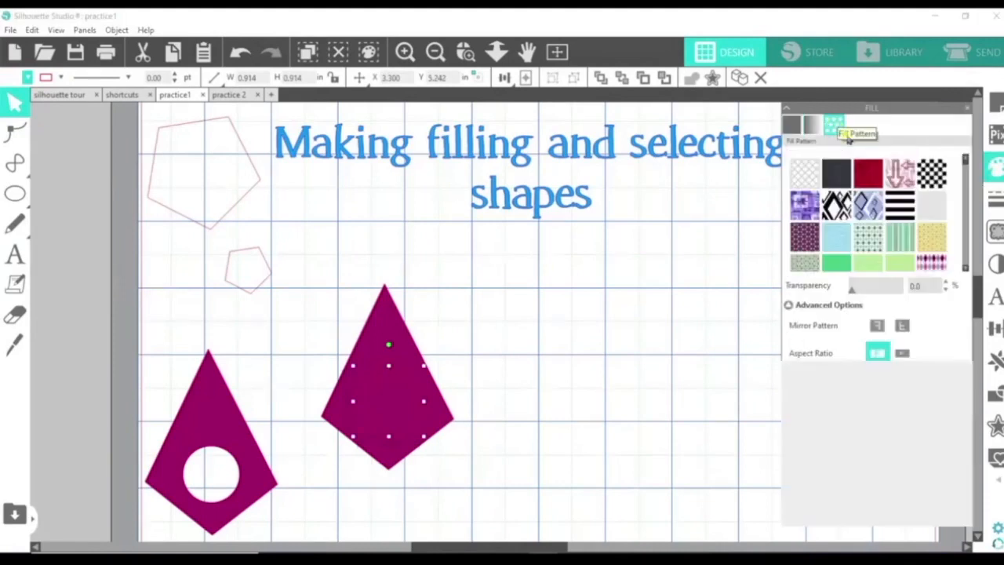
{"action": "left_click", "coordinate": [934, 174]}
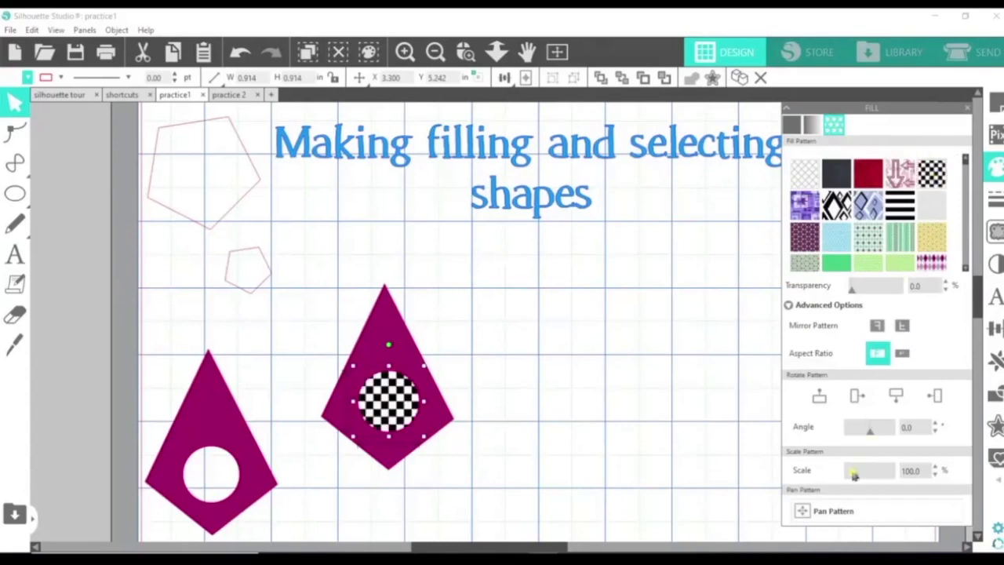
{"action": "left_click_drag", "start_coordinate": [854, 480], "coordinate": [871, 481]}
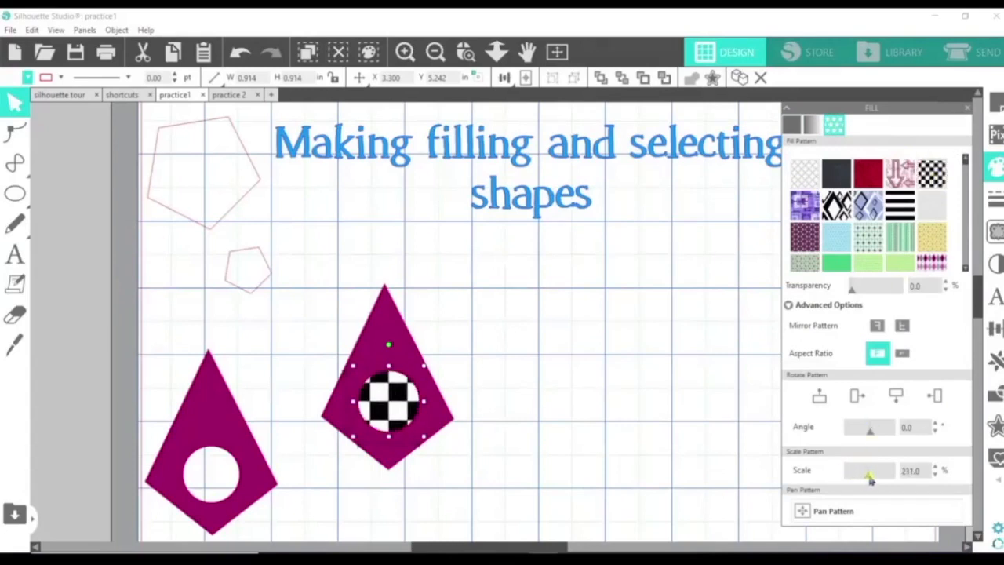
Group the checkered circle with its kite and move the group to about X 2.2, Y 3.9 in.
{"action": "left_click", "coordinate": [523, 442]}
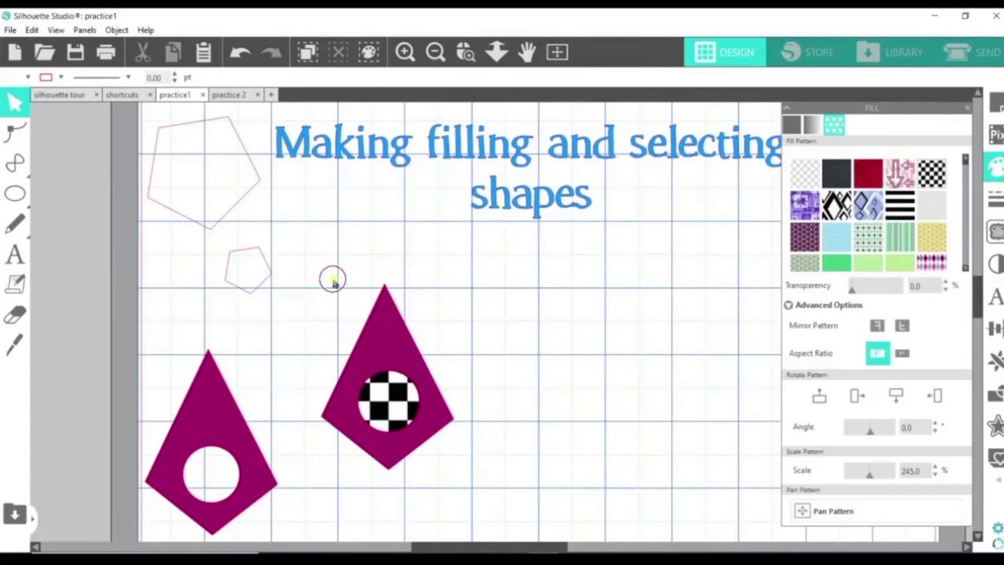
{"action": "left_click_drag", "start_coordinate": [332, 276], "coordinate": [437, 442]}
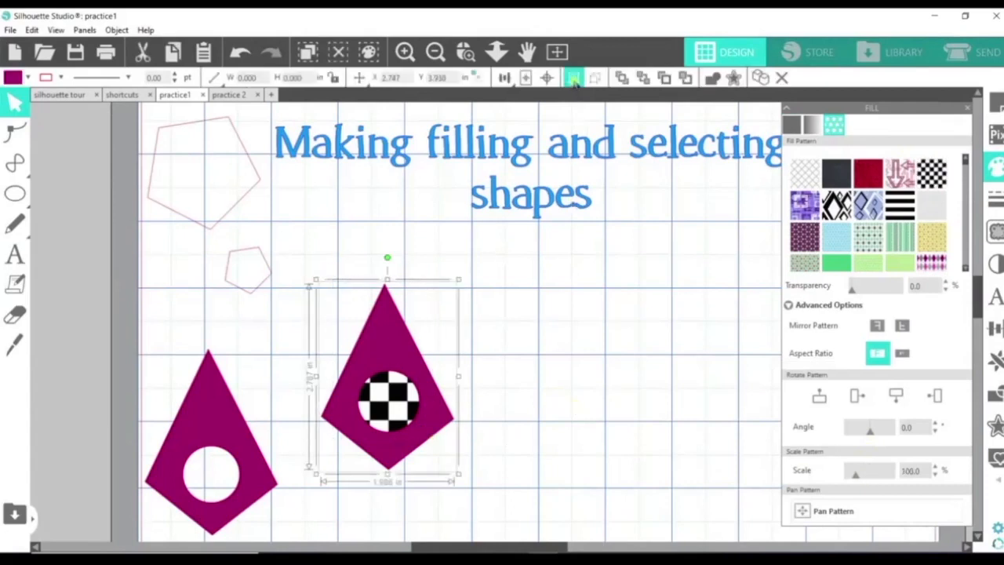
{"action": "left_click", "coordinate": [573, 77]}
{"action": "left_click_drag", "start_coordinate": [433, 415], "coordinate": [395, 410]}
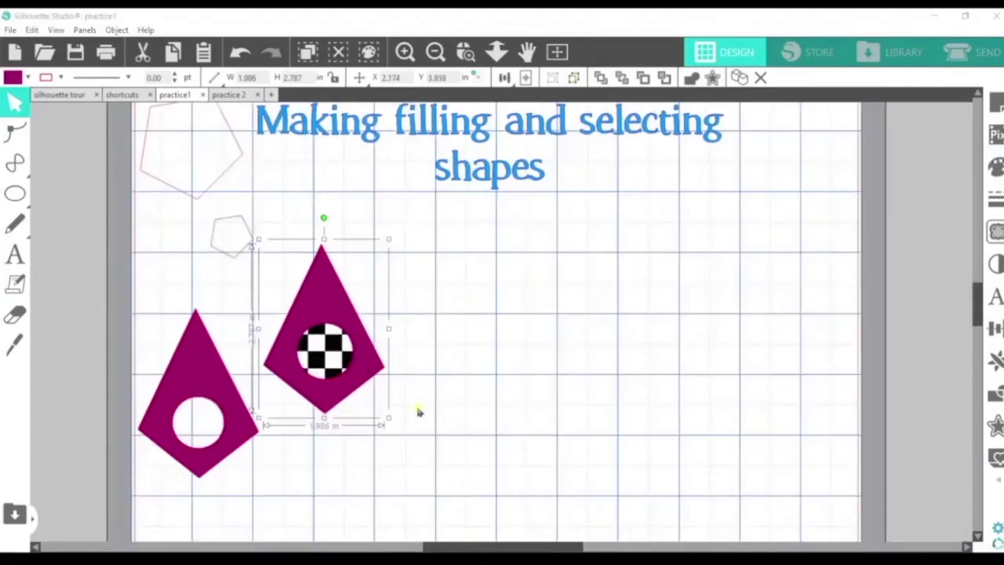
{"action": "left_click", "coordinate": [346, 399]}
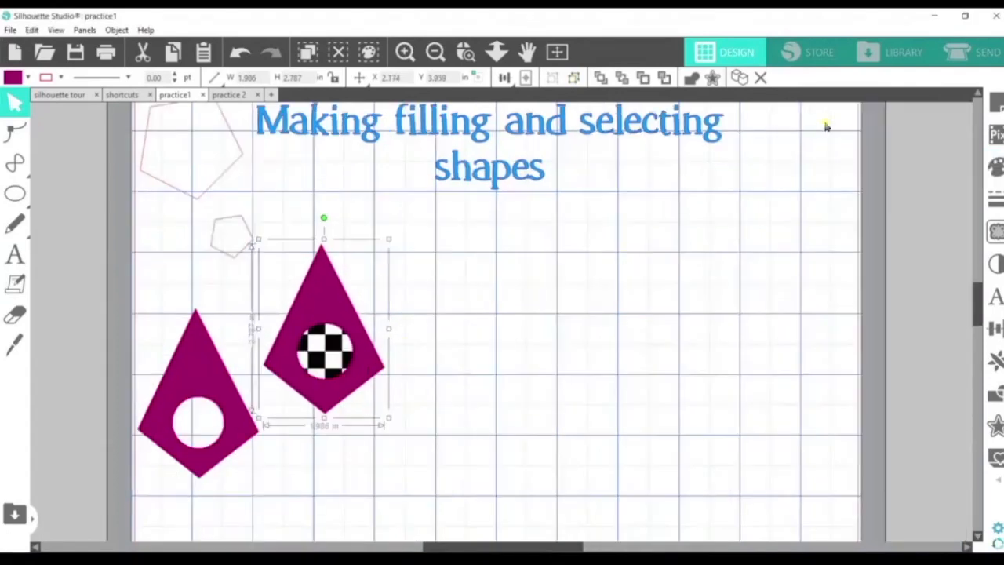
Duplicate the grouped checkered kite and place the copy at about X 5.9, Y 4.1 in.
{"action": "left_click", "coordinate": [740, 78]}
{"action": "left_click_drag", "start_coordinate": [384, 374], "coordinate": [599, 381]}
{"action": "left_click", "coordinate": [580, 418]}
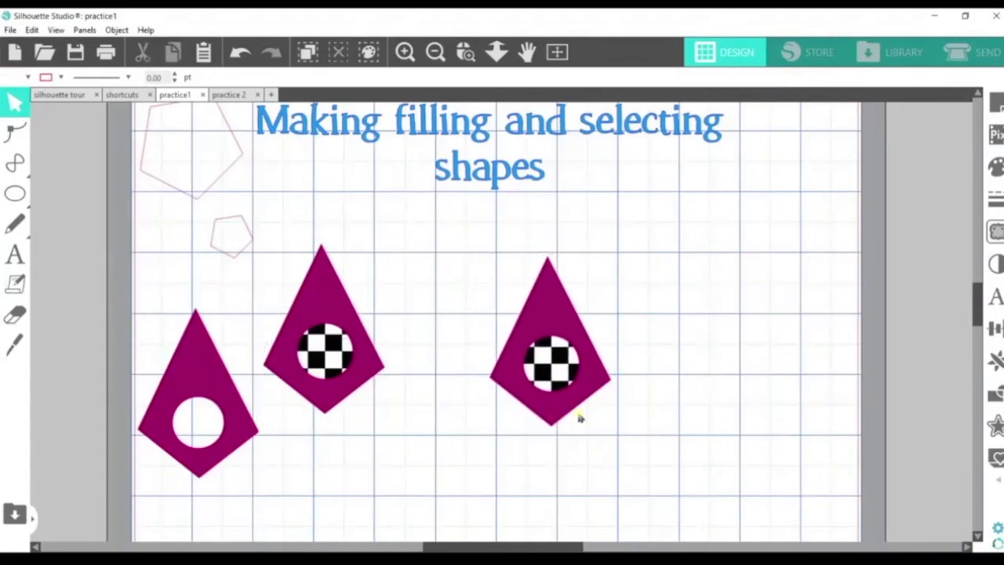
Ungroup the copied kite and delete its checkered circle.
{"action": "left_click", "coordinate": [574, 415]}
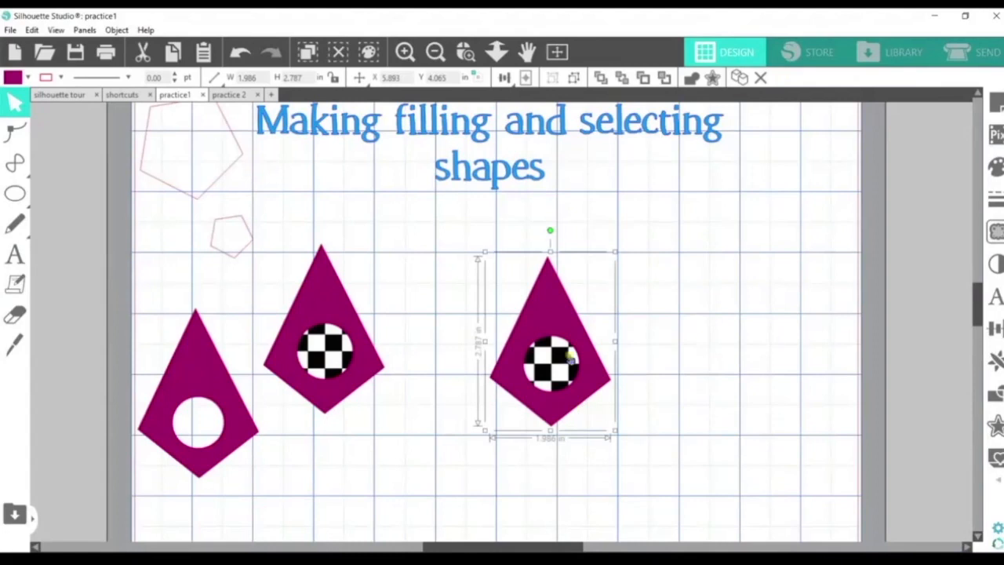
{"action": "left_click", "coordinate": [573, 80]}
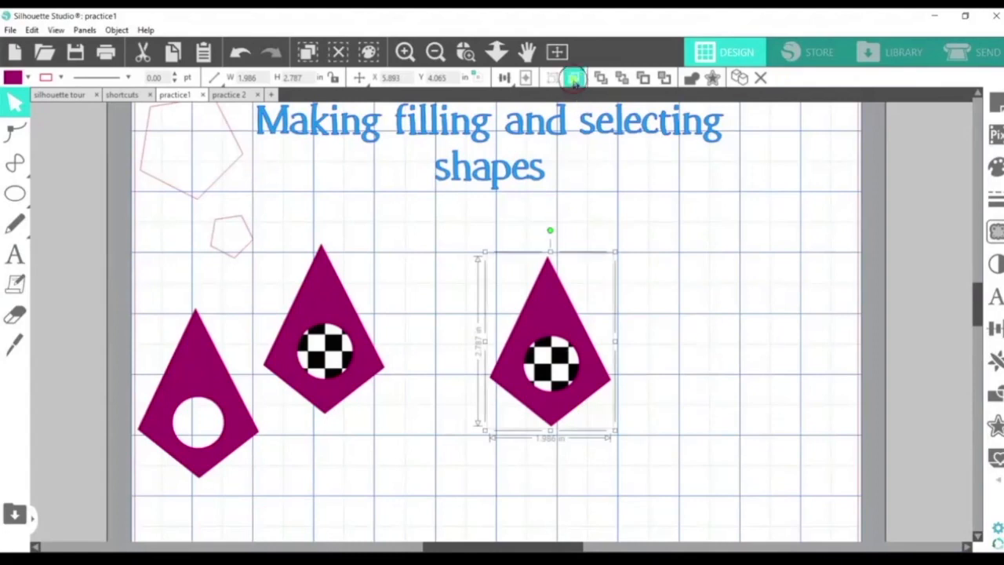
{"action": "left_click", "coordinate": [655, 328]}
{"action": "left_click", "coordinate": [573, 369]}
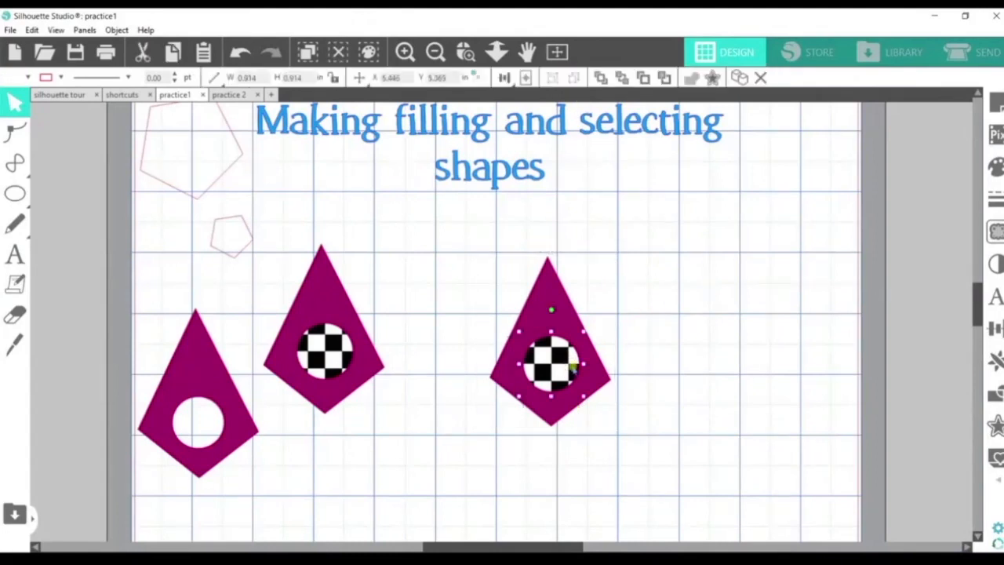
{"action": "key", "text": "BackSpace"}
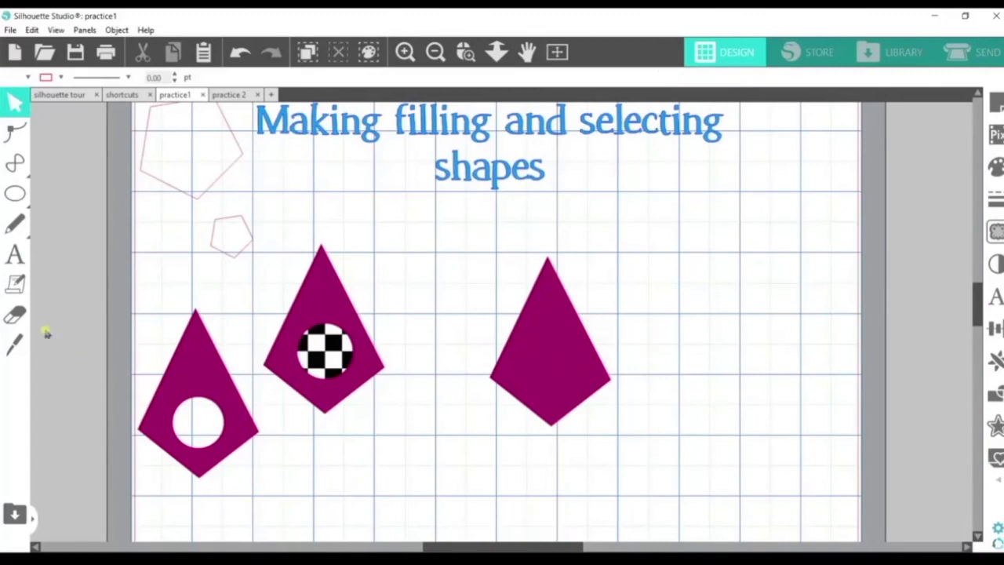
Erase six scattered square holes in the plain kite using the solid square Eraser at size 0.250 in.
{"action": "left_click", "coordinate": [13, 317]}
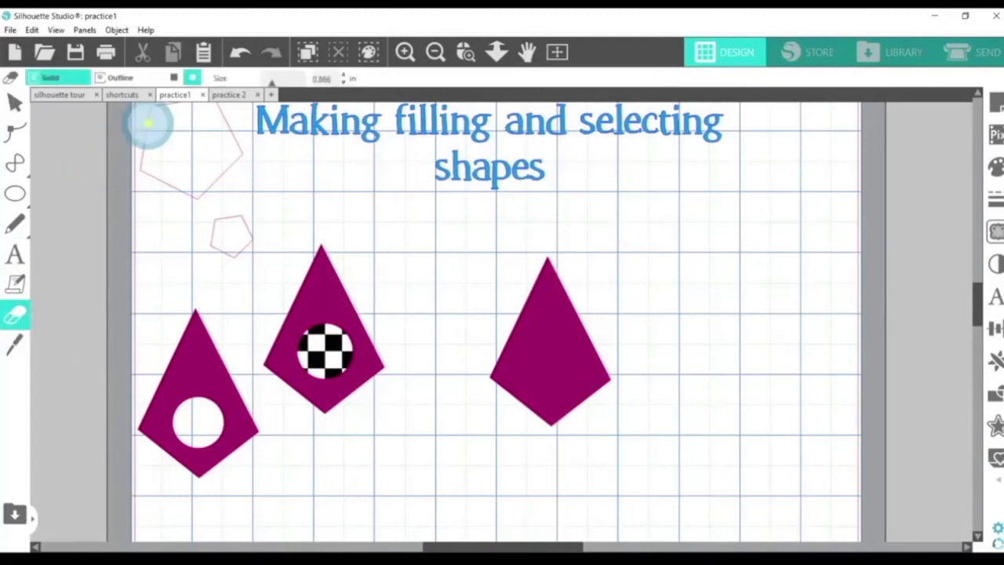
{"action": "left_click", "coordinate": [175, 79]}
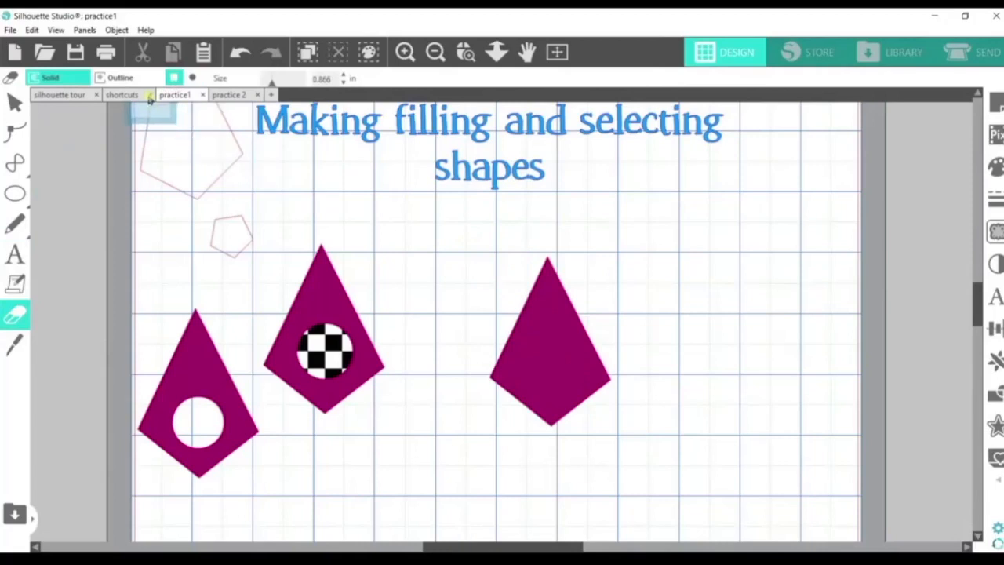
{"action": "left_click_drag", "start_coordinate": [270, 84], "coordinate": [254, 85]}
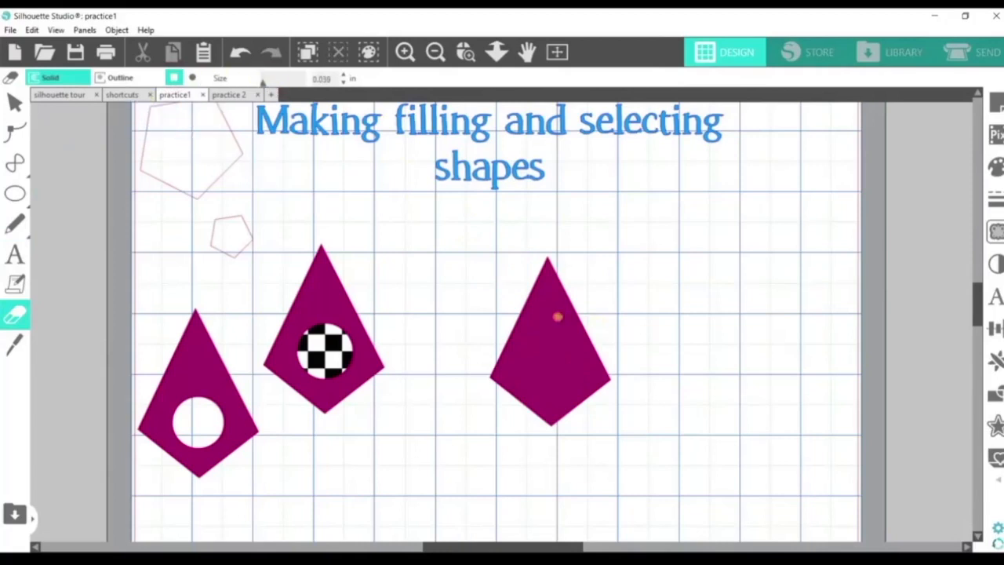
{"action": "left_click_drag", "start_coordinate": [253, 88], "coordinate": [268, 89]}
{"action": "left_click", "coordinate": [549, 322]}
{"action": "left_click", "coordinate": [524, 360]}
{"action": "left_click", "coordinate": [547, 348]}
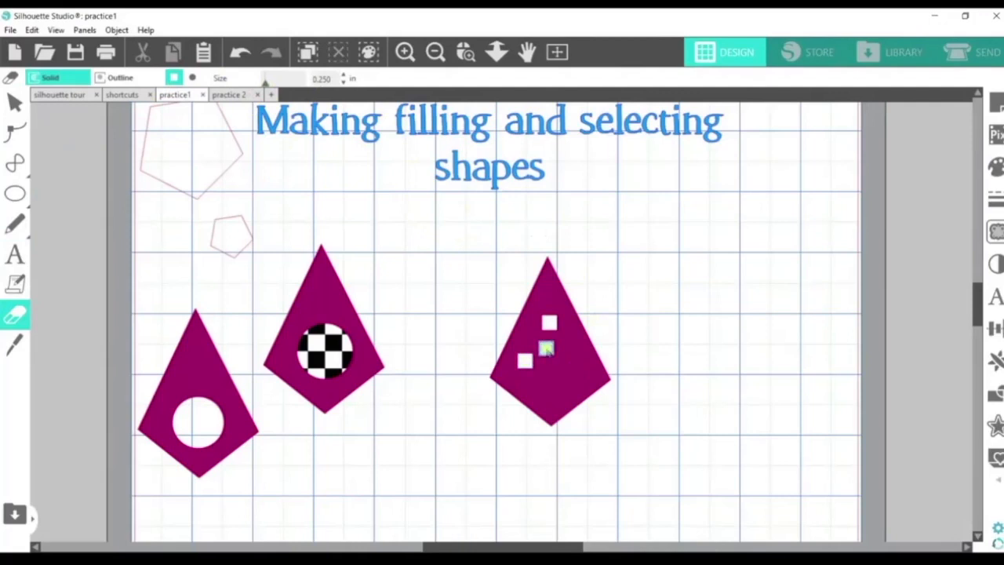
{"action": "left_click", "coordinate": [565, 379]}
{"action": "left_click", "coordinate": [534, 384]}
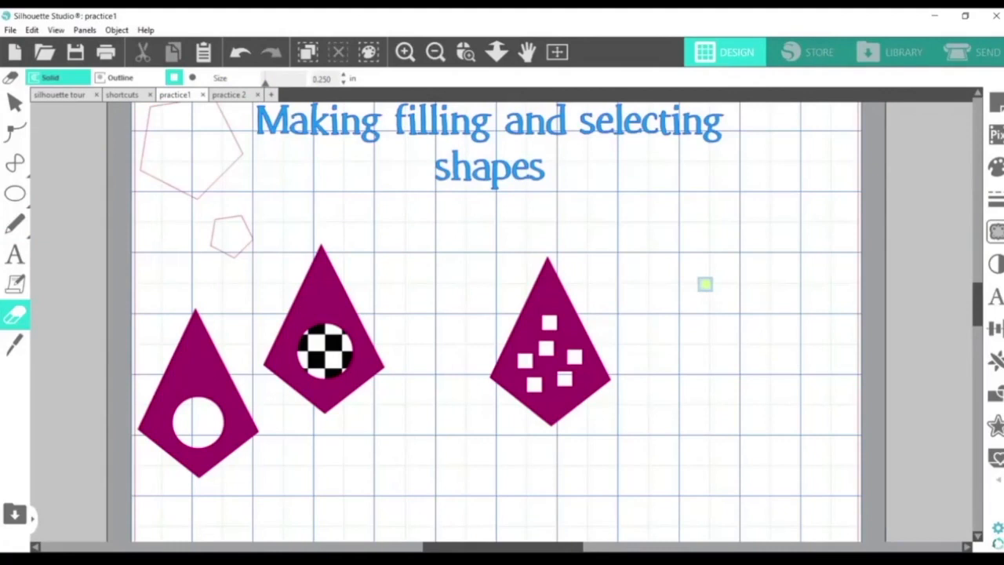
Move the kite with the square holes to just below the checkered kite.
{"action": "key", "text": "Escape"}
{"action": "left_click", "coordinate": [567, 402]}
{"action": "left_click_drag", "start_coordinate": [566, 402], "coordinate": [398, 496]}
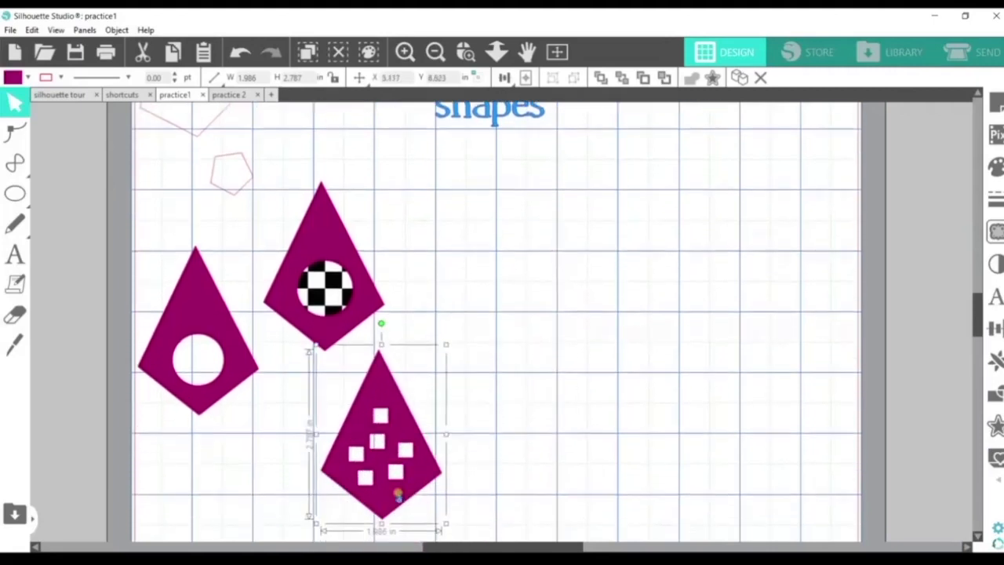
{"action": "left_click", "coordinate": [651, 329]}
Draw an ellipse about 1.82 by 2.13 in and place it at about X 6.1, Y 4.6 in.
{"action": "left_click", "coordinate": [13, 194]}
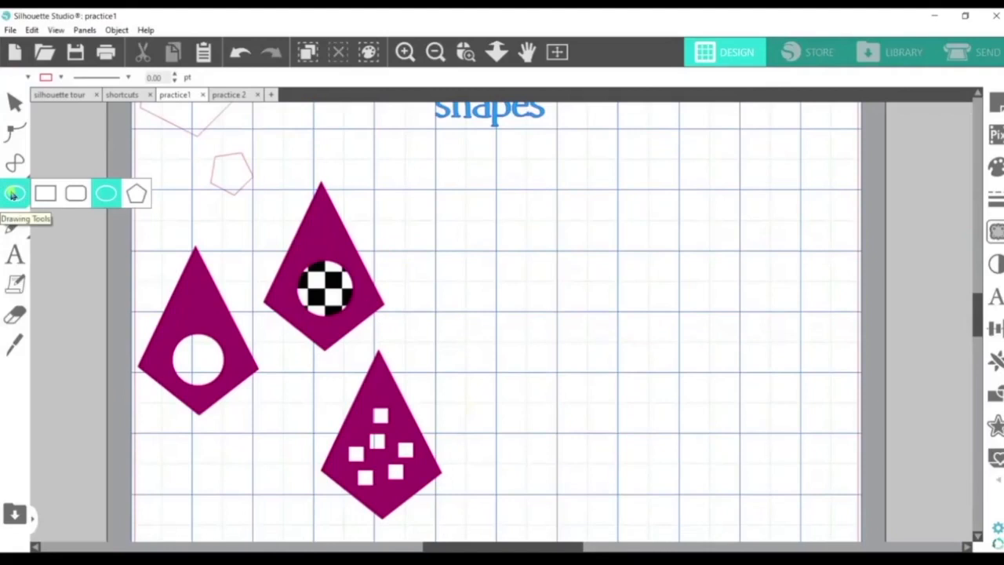
{"action": "left_click", "coordinate": [13, 194]}
{"action": "mouse_move", "coordinate": [579, 223]}
{"action": "left_mouse_down"}
{"action": "mouse_move", "coordinate": [572, 325]}
{"action": "mouse_move", "coordinate": [707, 378]}
{"action": "left_mouse_up"}
{"action": "left_click", "coordinate": [630, 382]}
{"action": "left_click_drag", "start_coordinate": [634, 382], "coordinate": [565, 384]}
{"action": "left_click_drag", "start_coordinate": [638, 386], "coordinate": [619, 362]}
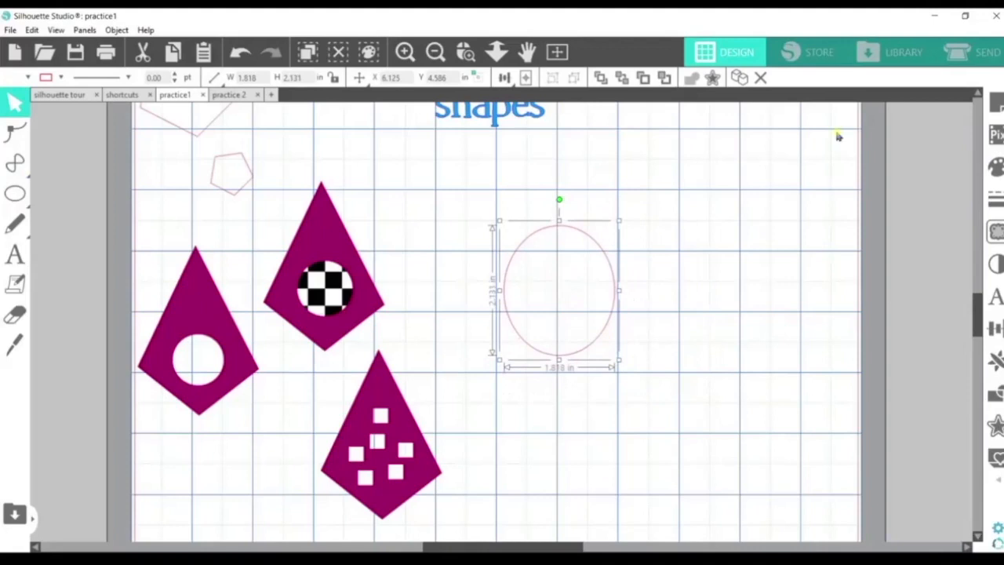
Duplicate the ellipse and reshape the copy to about 1.69 by 1.59 in, overlapping the original's right side.
{"action": "left_click", "coordinate": [741, 78]}
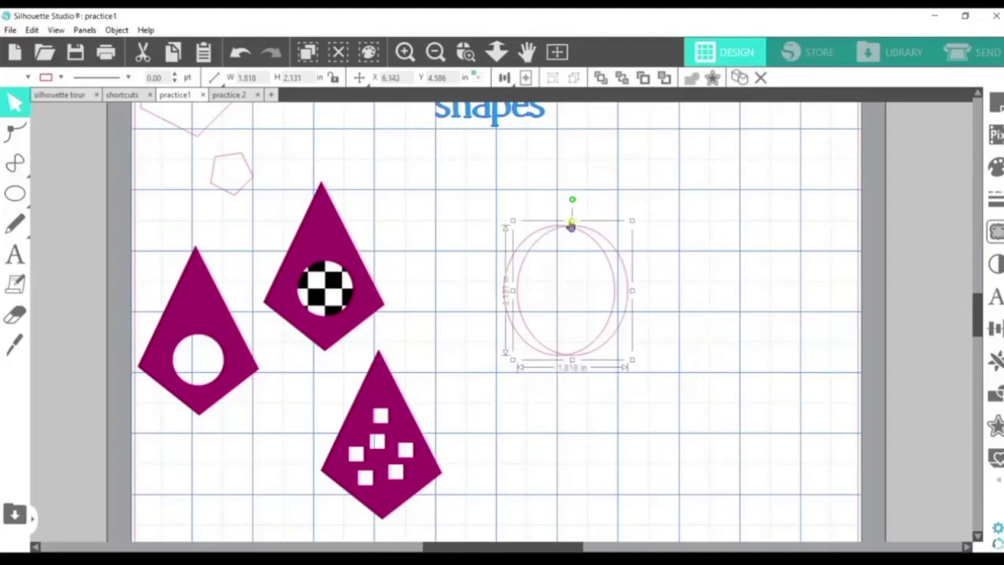
{"action": "left_click_drag", "start_coordinate": [572, 220], "coordinate": [577, 257]}
{"action": "left_click_drag", "start_coordinate": [630, 306], "coordinate": [636, 291]}
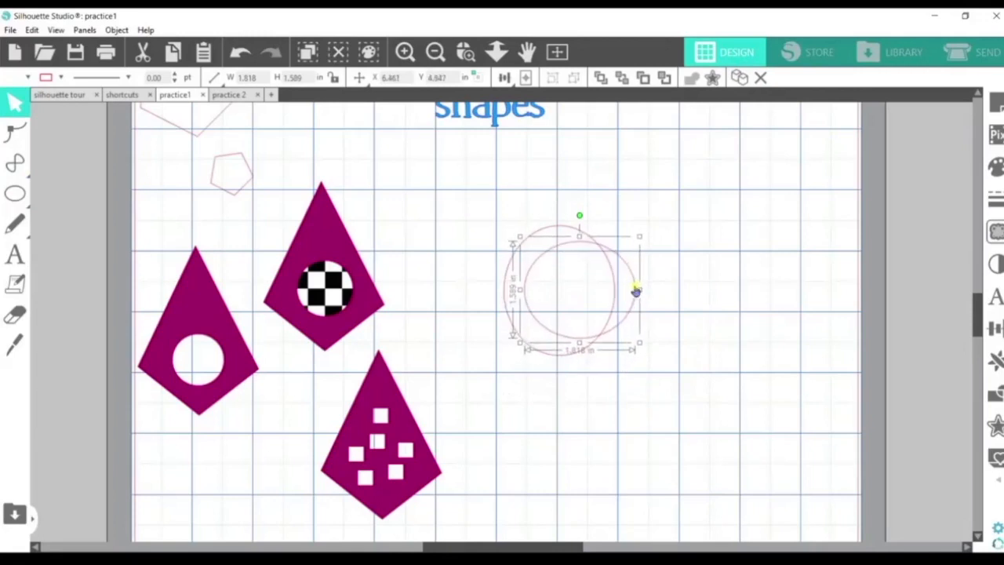
{"action": "left_click_drag", "start_coordinate": [521, 289], "coordinate": [530, 293]}
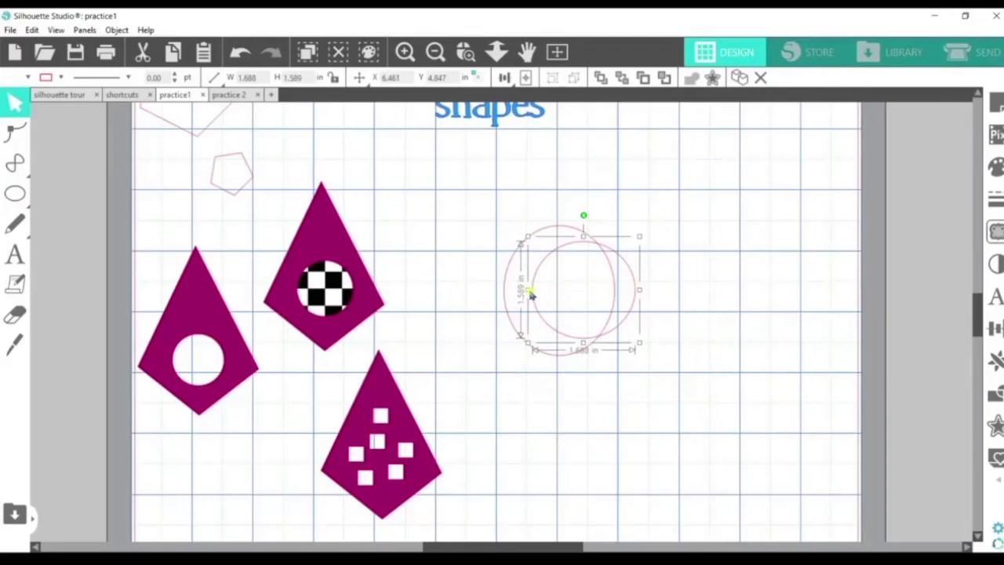
{"action": "left_click", "coordinate": [705, 265]}
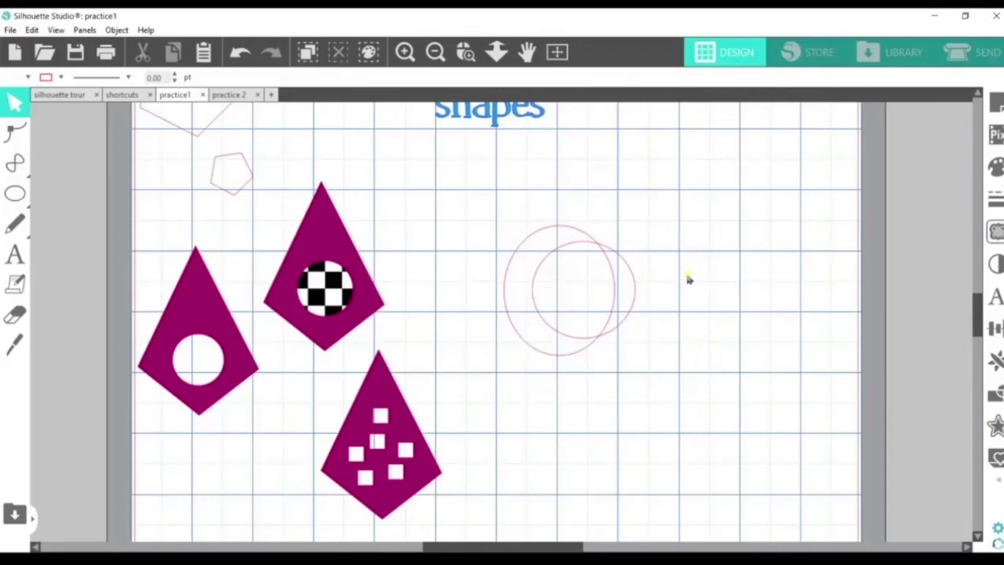
Fill both overlapping ellipses with the same dark magenta as the kites.
{"action": "left_click_drag", "start_coordinate": [510, 180], "coordinate": [605, 272]}
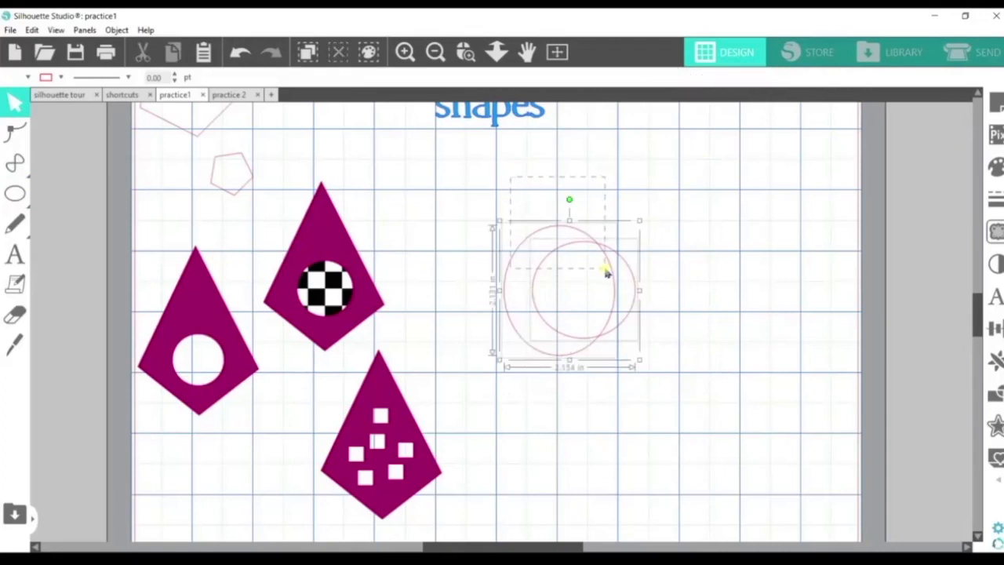
{"action": "left_click", "coordinate": [27, 77]}
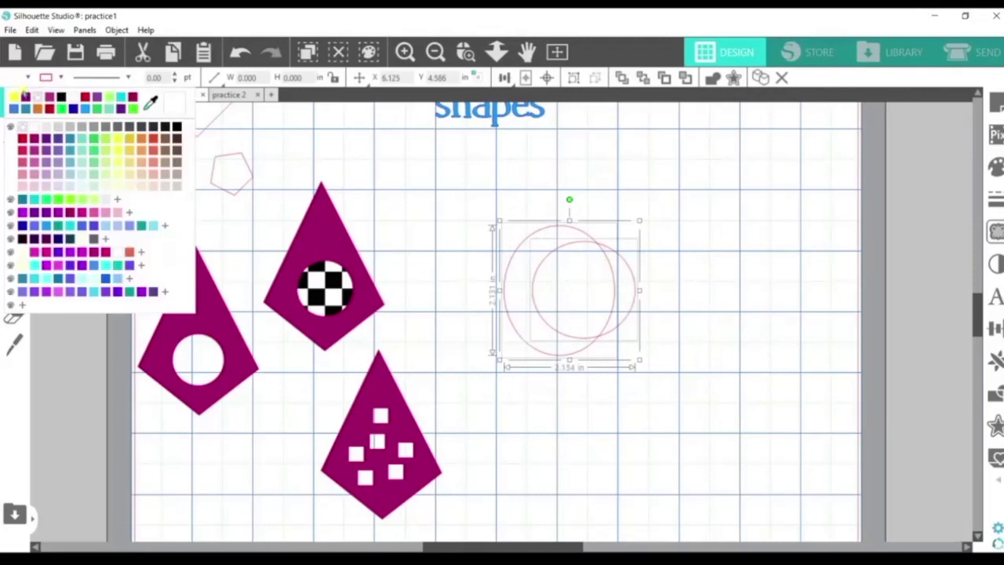
{"action": "left_click", "coordinate": [28, 97]}
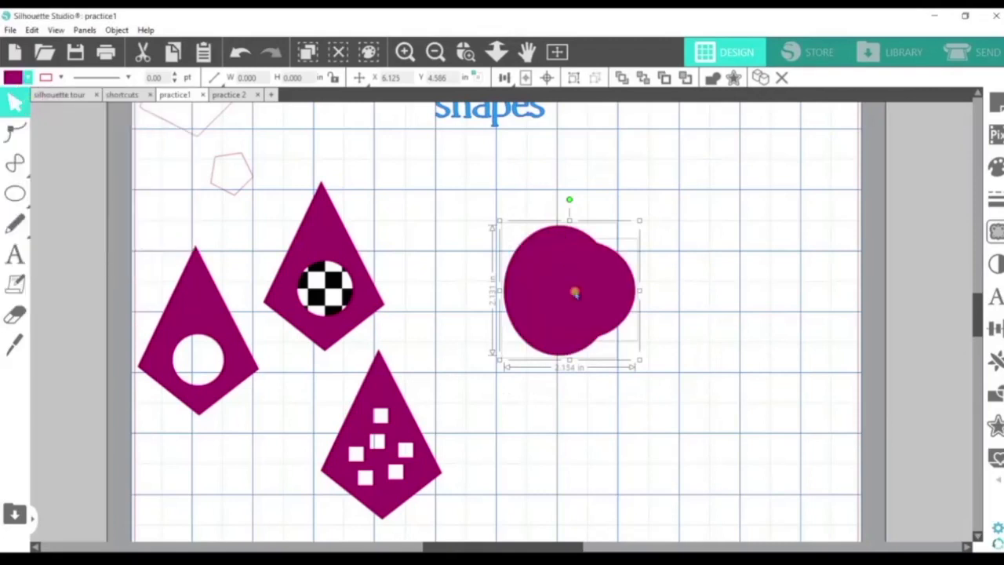
{"action": "left_click", "coordinate": [697, 398]}
Rotate the smaller ellipse slightly counterclockwise and reposition it over the right side of the larger one.
{"action": "left_click_drag", "start_coordinate": [621, 303], "coordinate": [617, 309]}
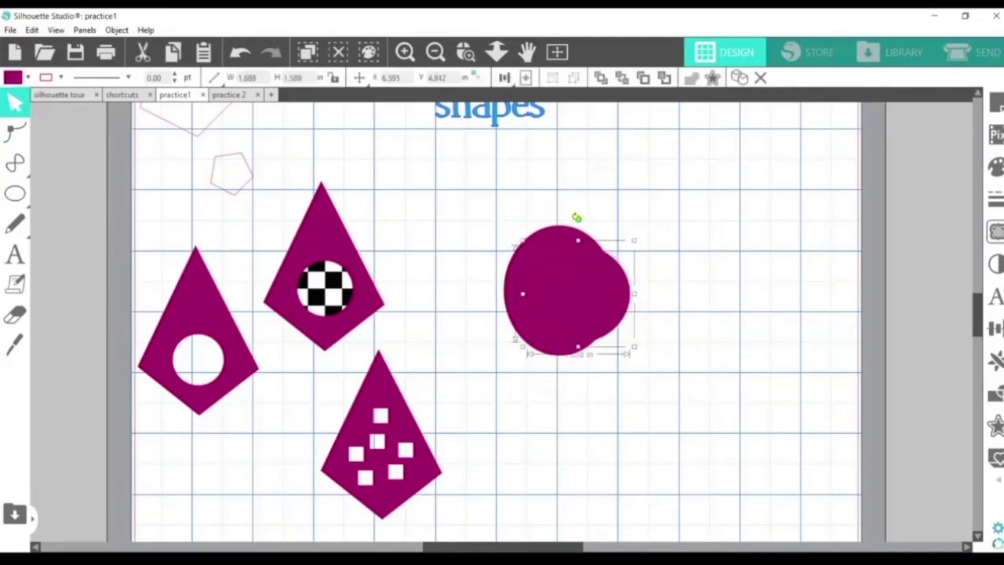
{"action": "left_click_drag", "start_coordinate": [579, 219], "coordinate": [555, 224]}
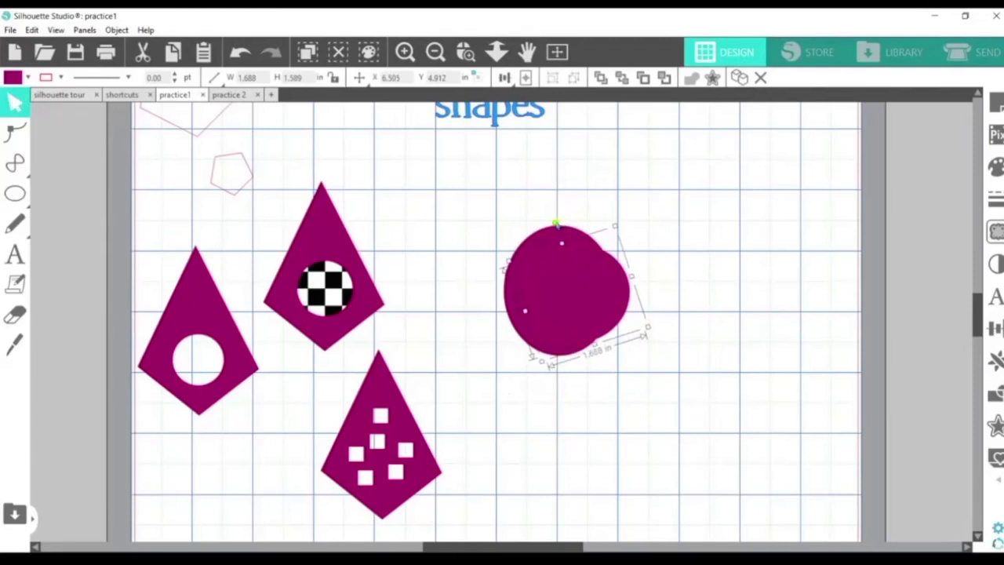
{"action": "left_click_drag", "start_coordinate": [579, 299], "coordinate": [583, 295]}
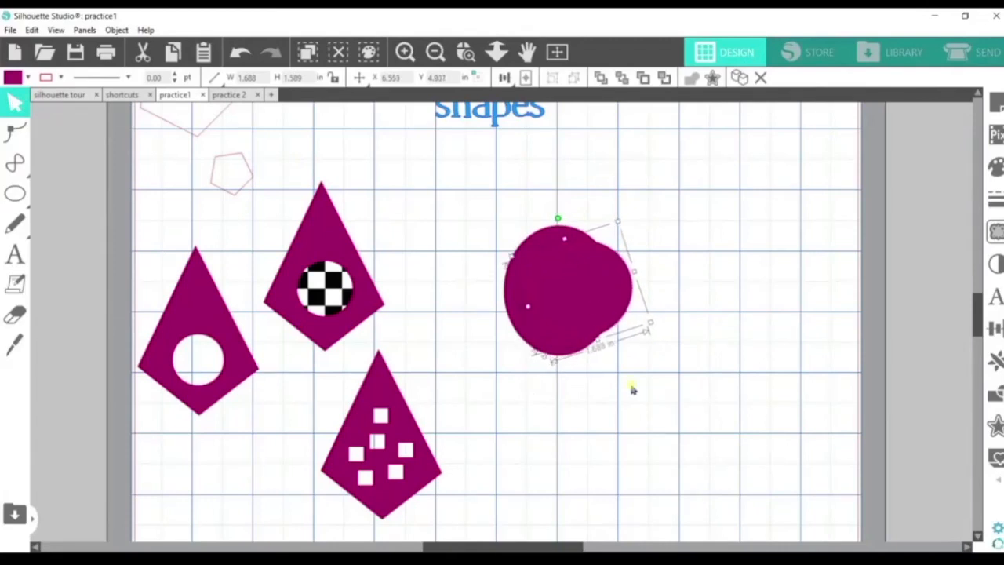
Subtract the smaller ellipse from the larger one to form a crescent and move it to about X 5.1, Y 4.5 in.
{"action": "left_click_drag", "start_coordinate": [513, 408], "coordinate": [623, 329]}
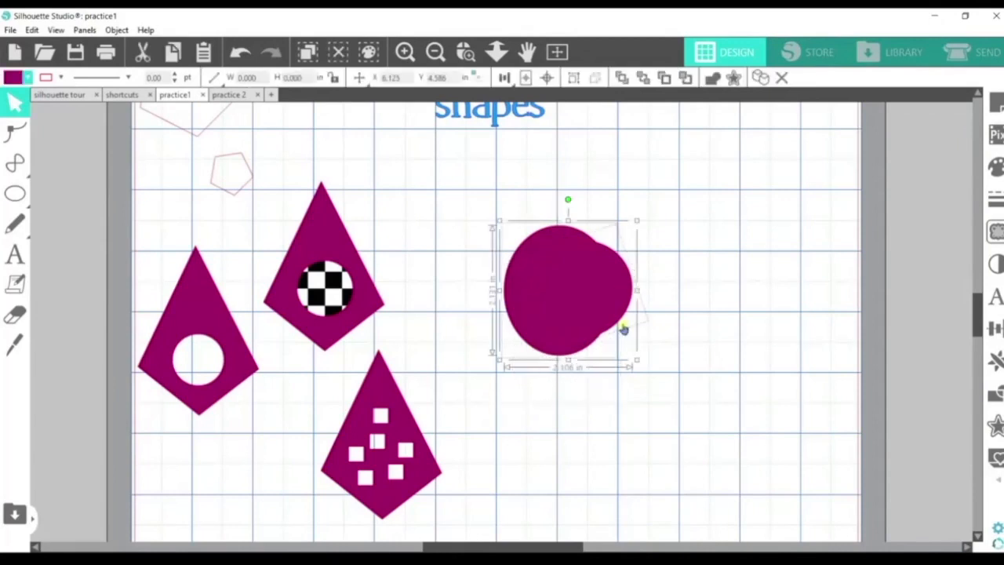
{"action": "left_click", "coordinate": [995, 396]}
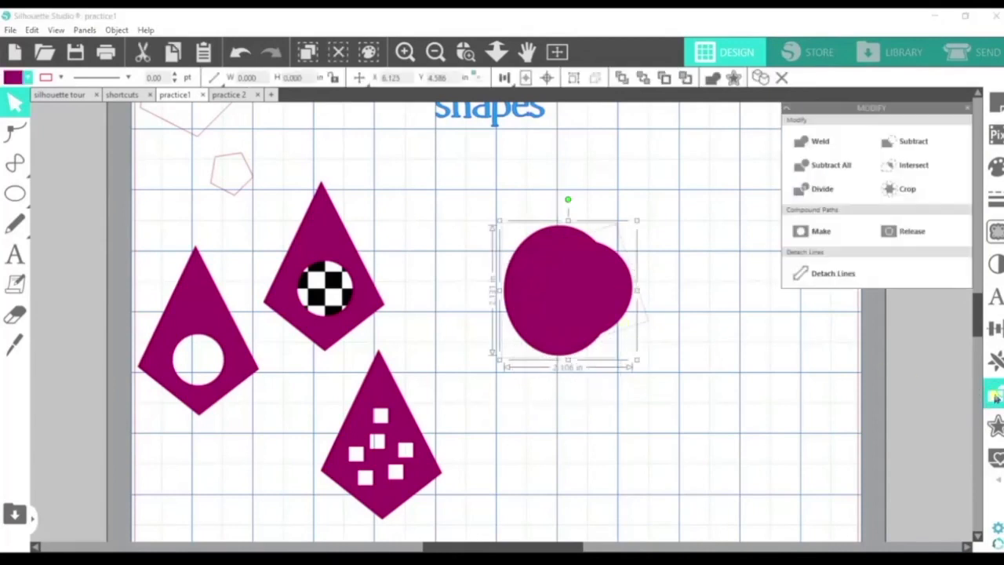
{"action": "left_click", "coordinate": [907, 142]}
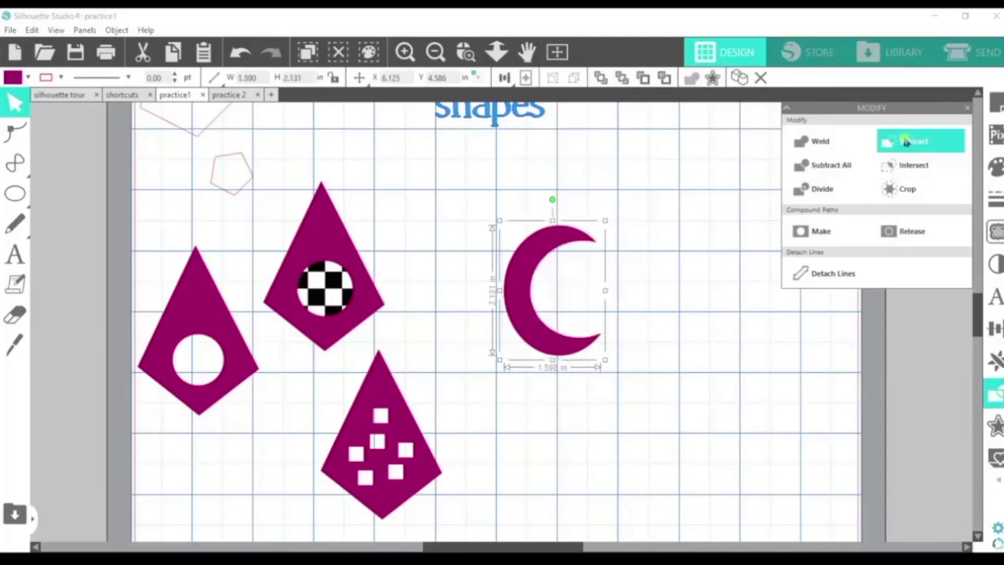
{"action": "left_click", "coordinate": [663, 342]}
{"action": "left_click_drag", "start_coordinate": [568, 352], "coordinate": [504, 352]}
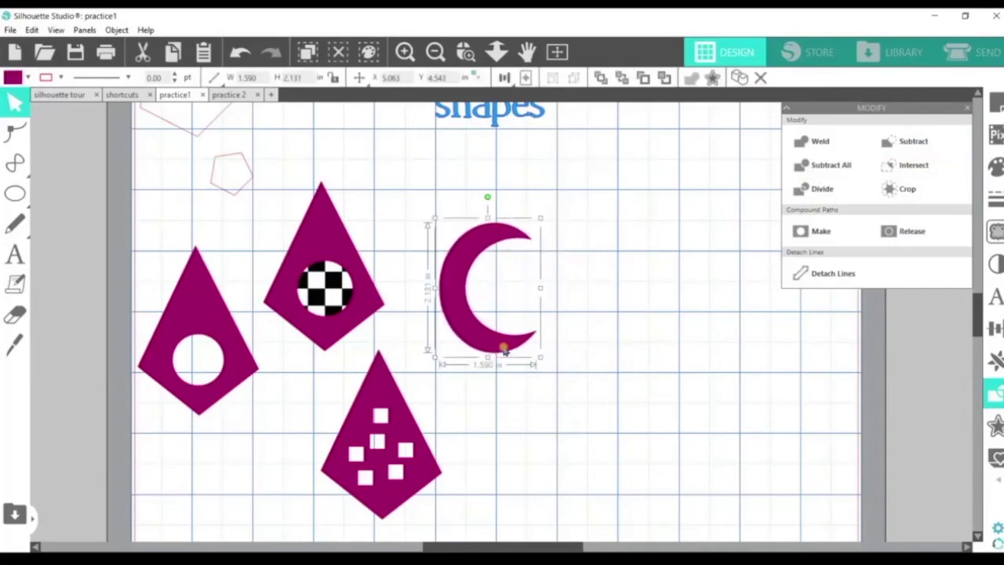
Draw a regular octagon about 2.33 in across to the right of the crescent, with one vertex pointing straight down.
{"action": "mouse_move", "coordinate": [13, 194]}
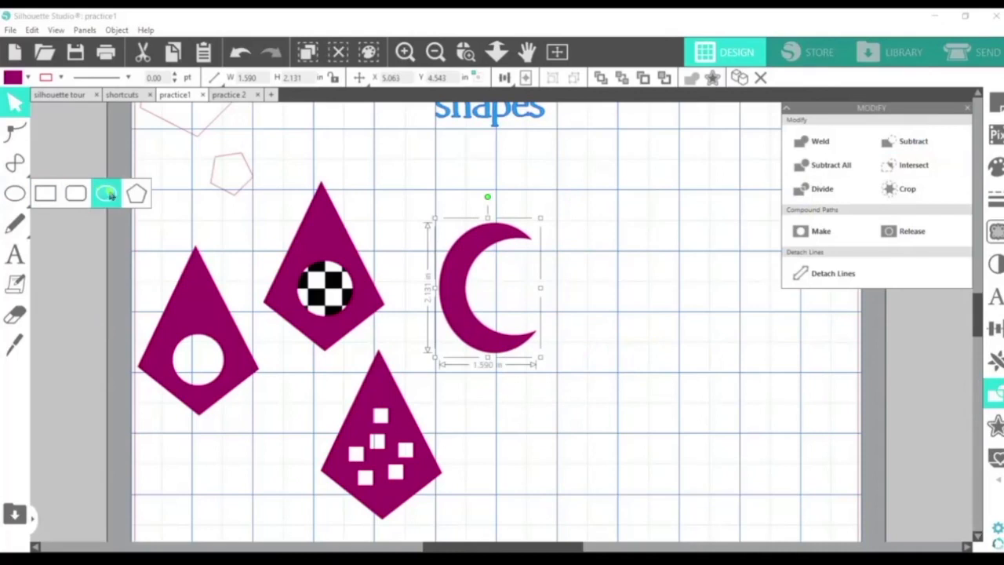
{"action": "left_click", "coordinate": [136, 194]}
{"action": "left_click_drag", "start_coordinate": [601, 265], "coordinate": [743, 395]}
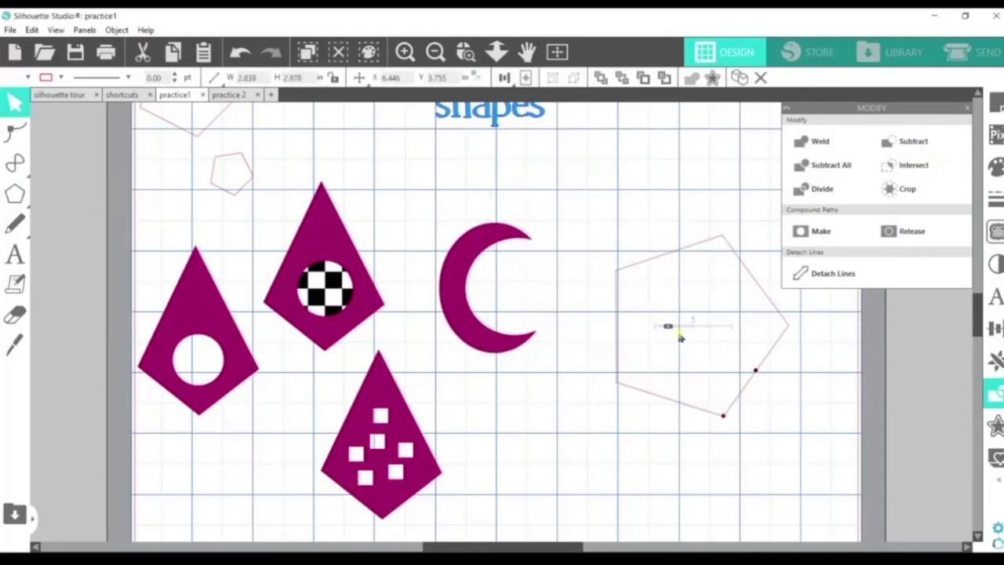
{"action": "left_click_drag", "start_coordinate": [666, 325], "coordinate": [681, 331]}
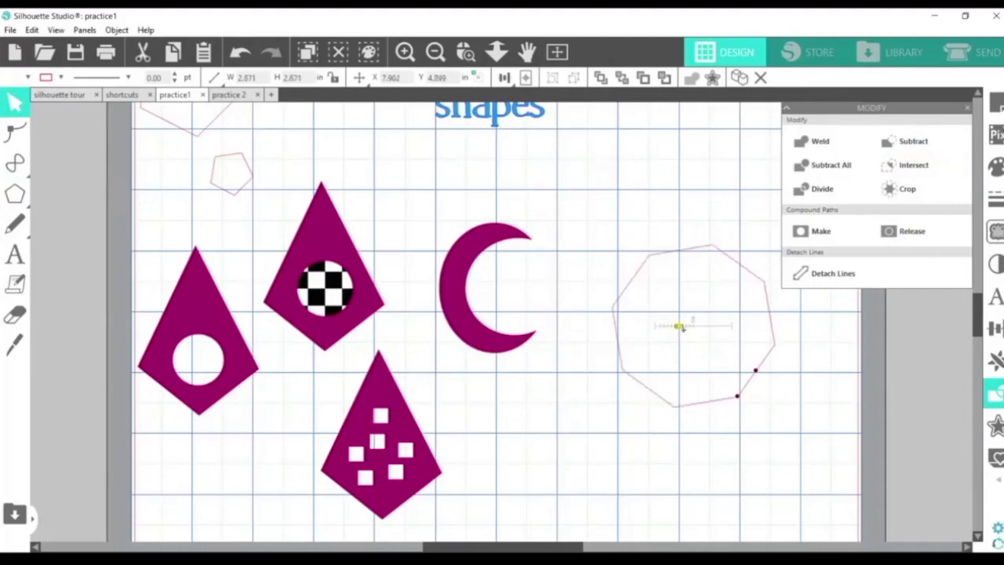
{"action": "left_click_drag", "start_coordinate": [740, 399], "coordinate": [698, 399]}
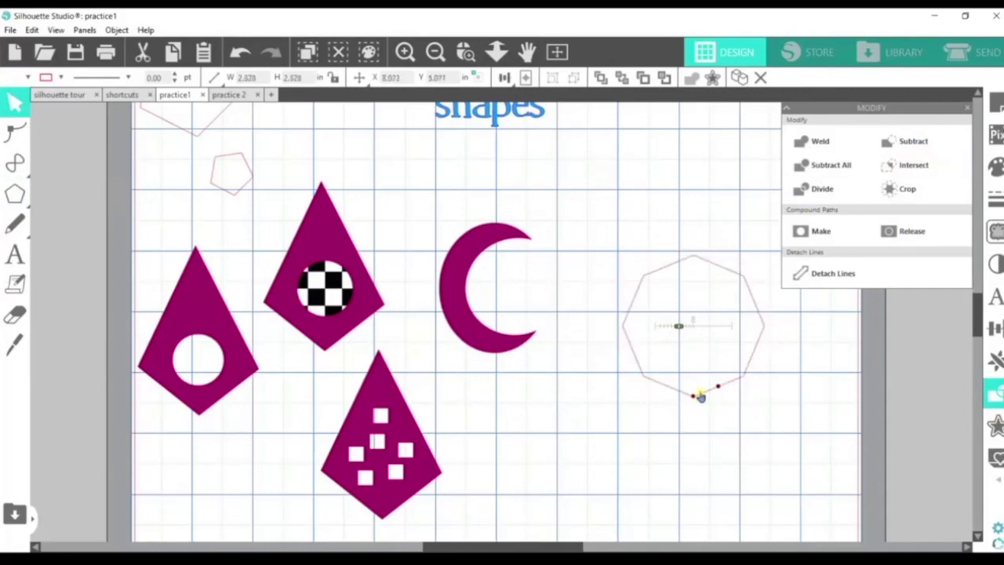
Convert the octagon to a path and stretch it to about 3.0 in tall by 1.3 in wide, placed near X 8.0, Y 5.4 in.
{"action": "right_click", "coordinate": [701, 397]}
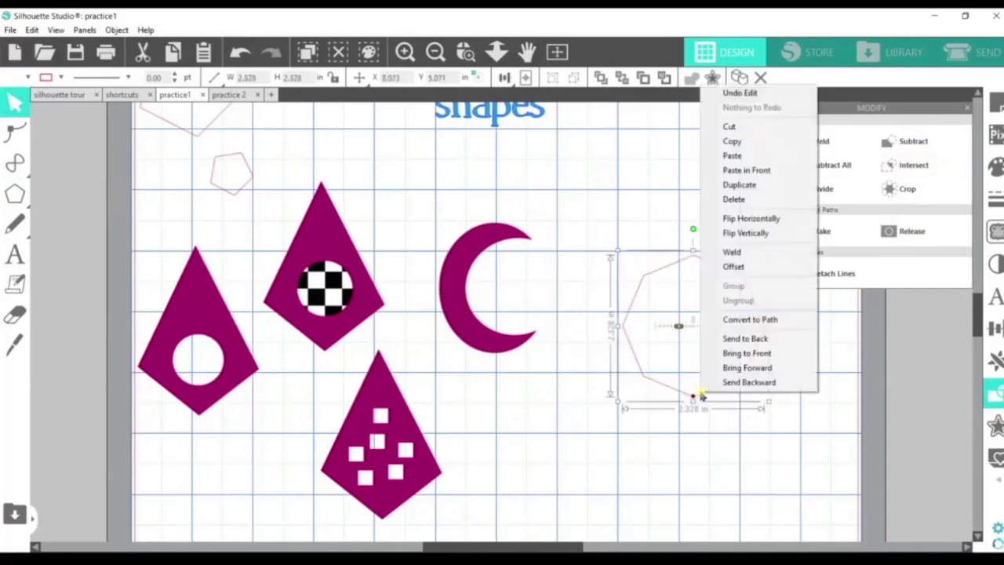
{"action": "left_click", "coordinate": [740, 320]}
{"action": "left_click_drag", "start_coordinate": [694, 403], "coordinate": [700, 438]}
{"action": "left_click_drag", "start_coordinate": [767, 345], "coordinate": [708, 357]}
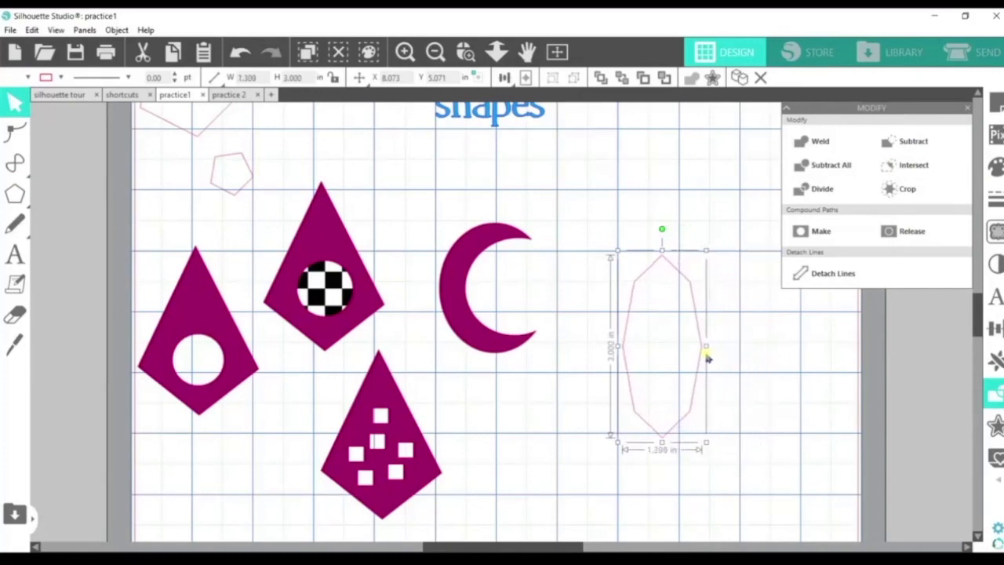
{"action": "left_click", "coordinate": [757, 390]}
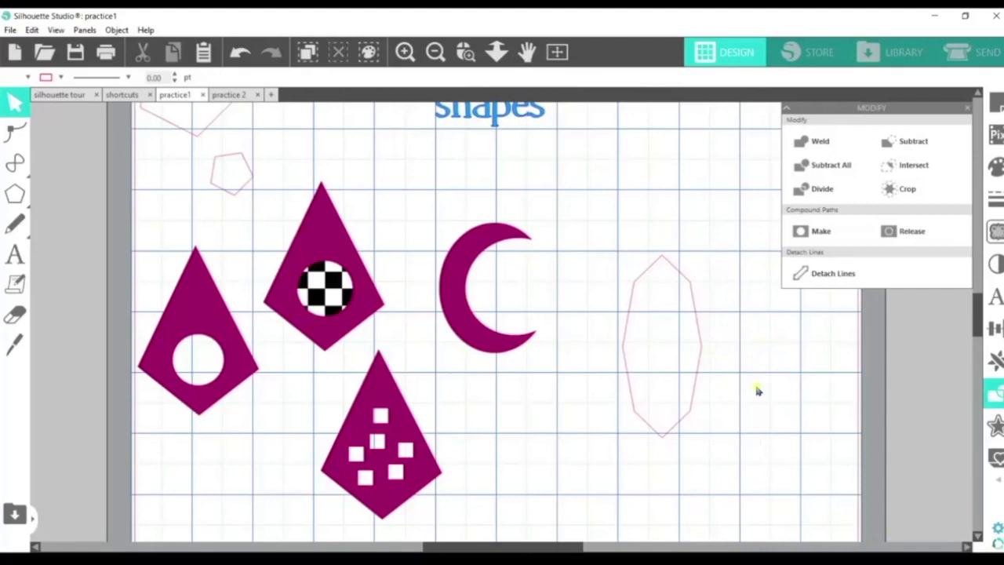
{"action": "left_click_drag", "start_coordinate": [693, 392], "coordinate": [689, 415]}
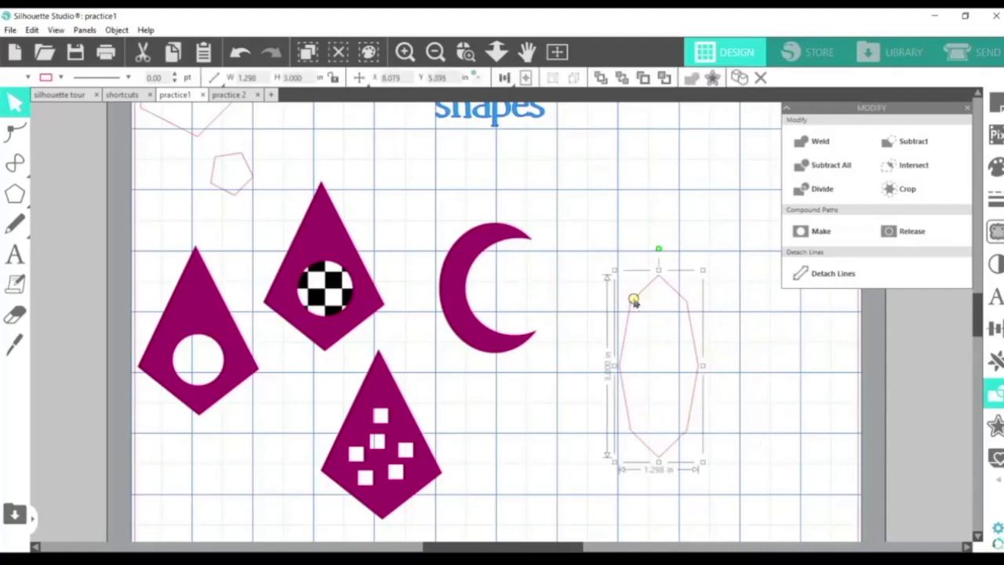
{"action": "double_click", "coordinate": [634, 301]}
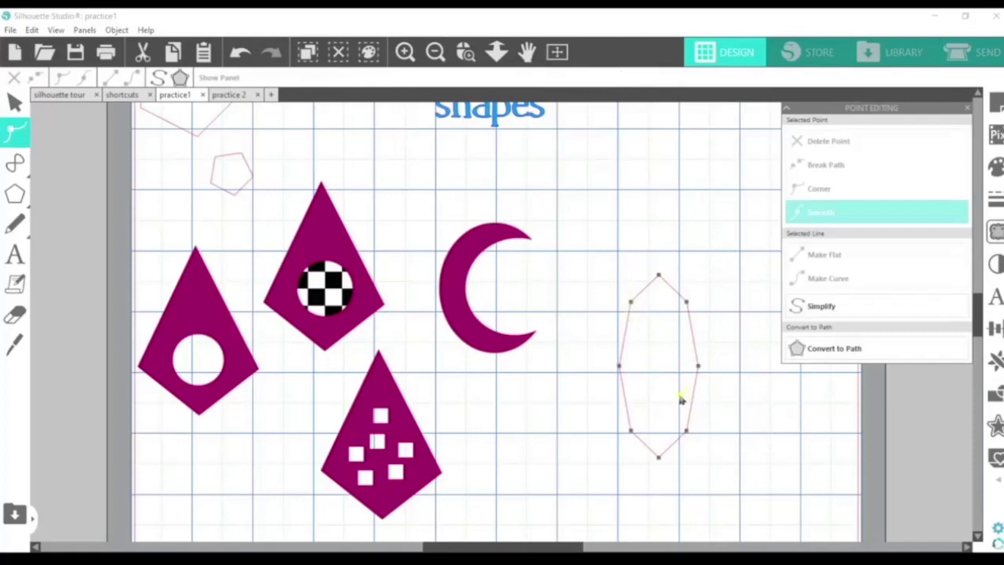
{"action": "left_click", "coordinate": [695, 416]}
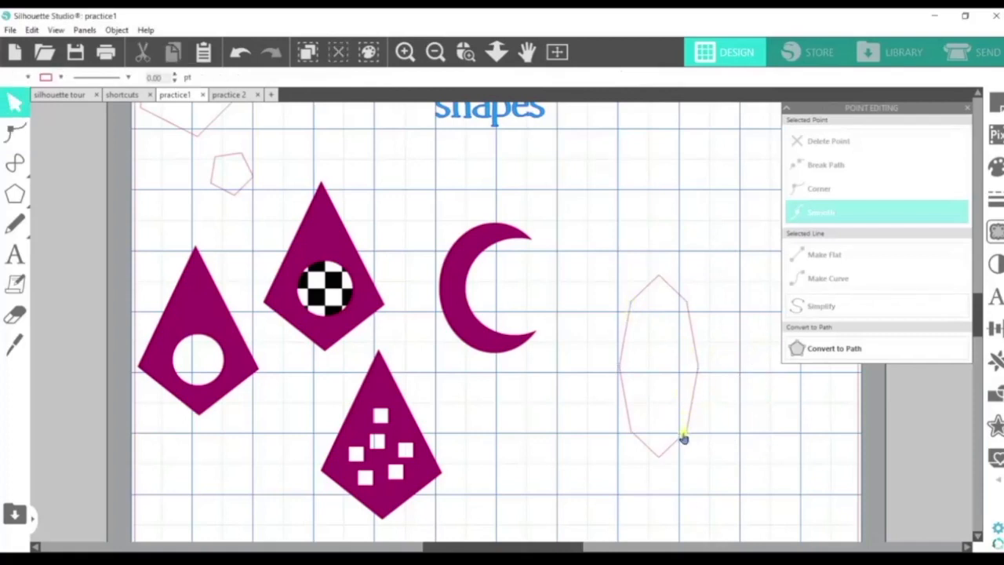
{"action": "left_click", "coordinate": [684, 437]}
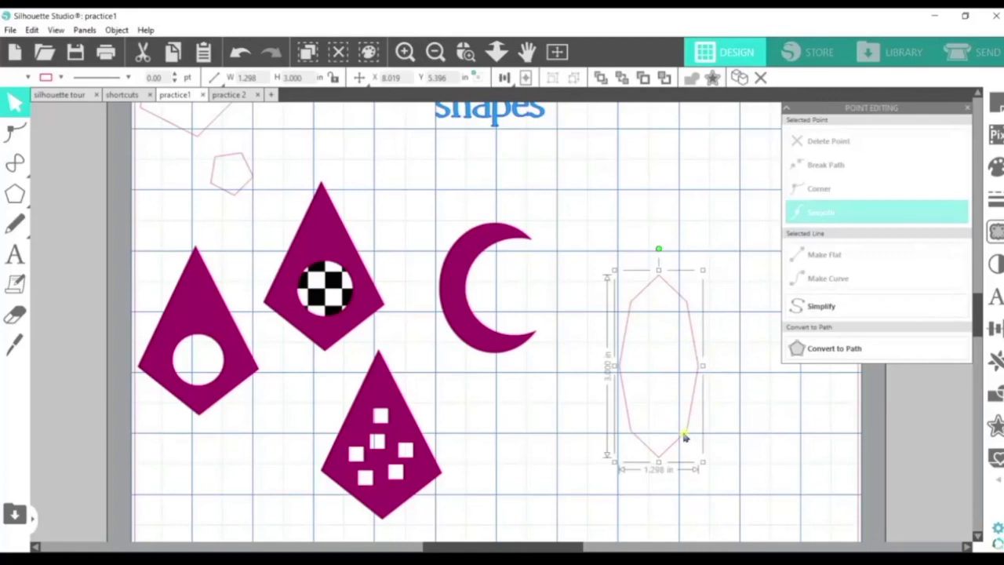
Create an internal offset of the elongated octagon at 0.200 in with sharp corners.
{"action": "left_click", "coordinate": [996, 425]}
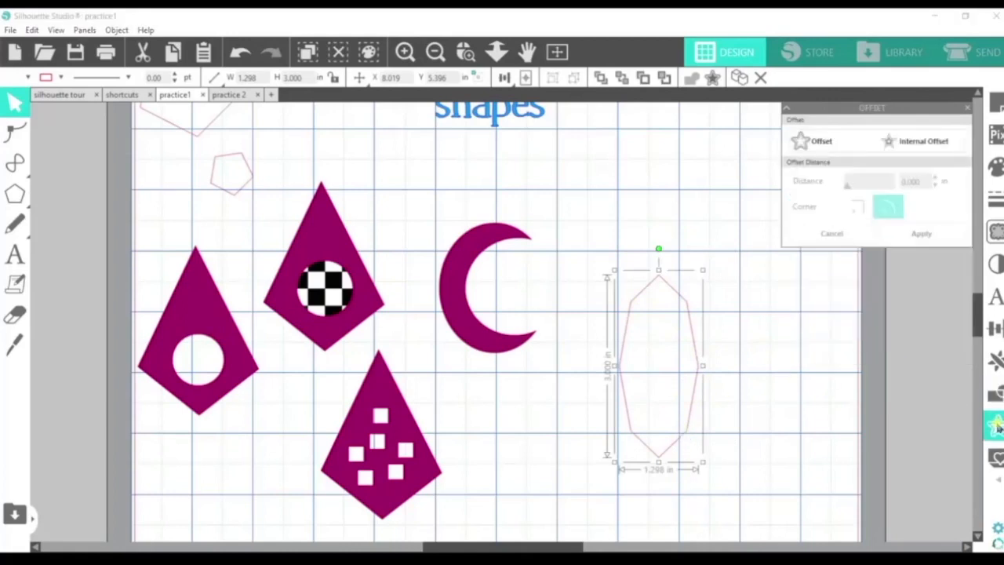
{"action": "left_click", "coordinate": [917, 143]}
{"action": "left_click", "coordinate": [939, 179]}
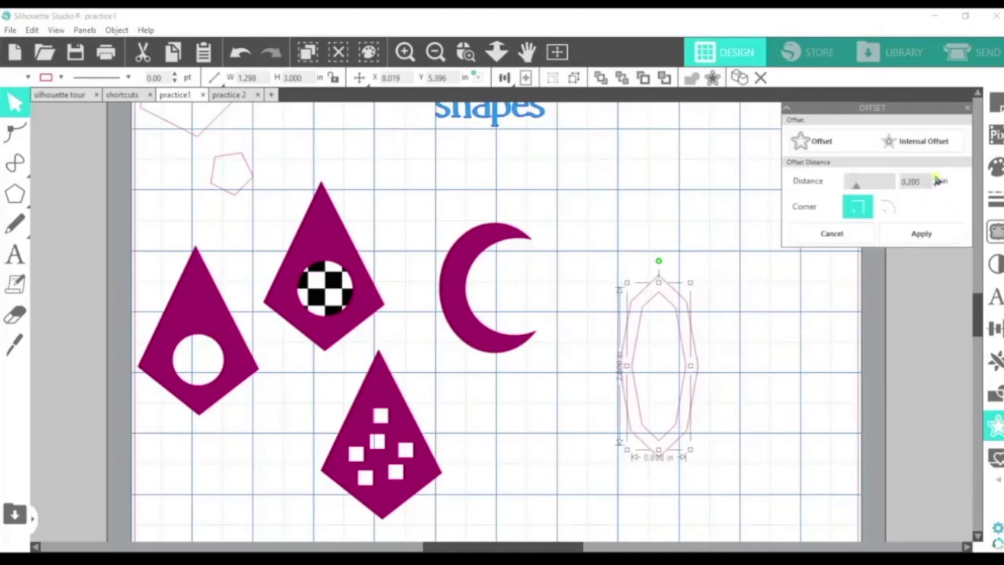
{"action": "left_click", "coordinate": [762, 365]}
Shorten the inner octagon to about 1.96 in tall by lowering its top edge, keeping its base in place.
{"action": "left_click", "coordinate": [686, 363]}
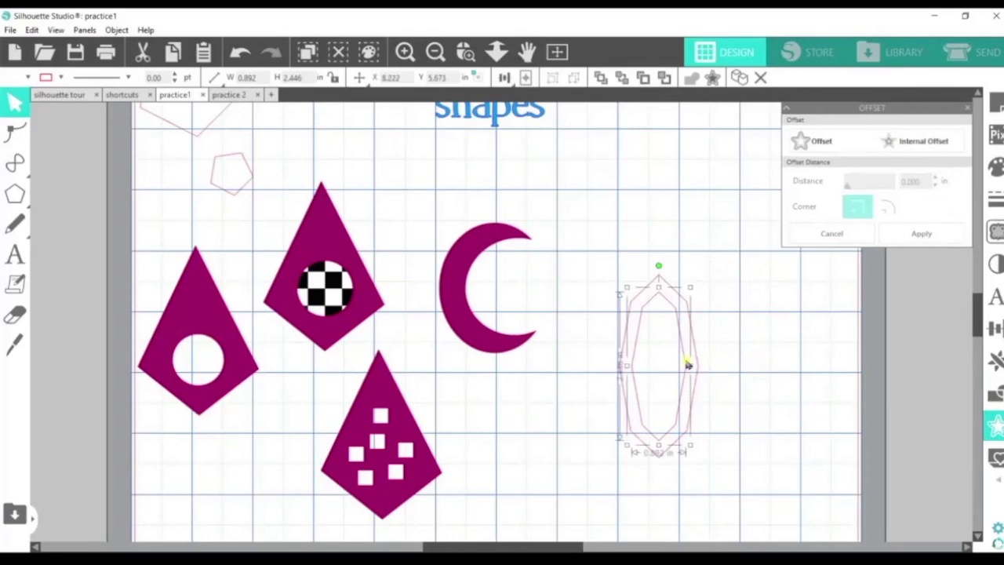
{"action": "left_click_drag", "start_coordinate": [659, 287], "coordinate": [661, 319]}
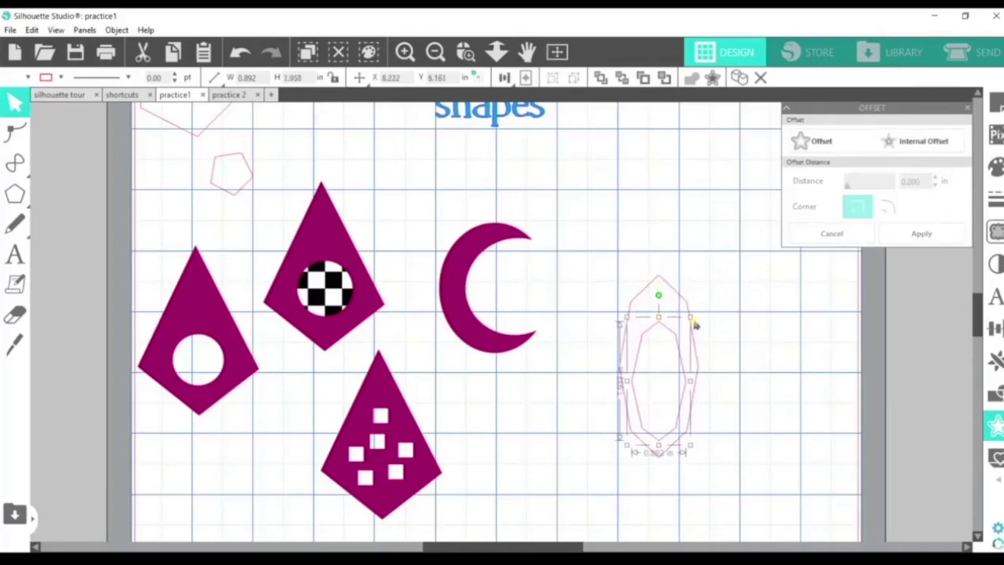
{"action": "left_click", "coordinate": [754, 357]}
Select both the inner and outer elongated octagons and make them a compound path.
{"action": "left_click", "coordinate": [667, 337]}
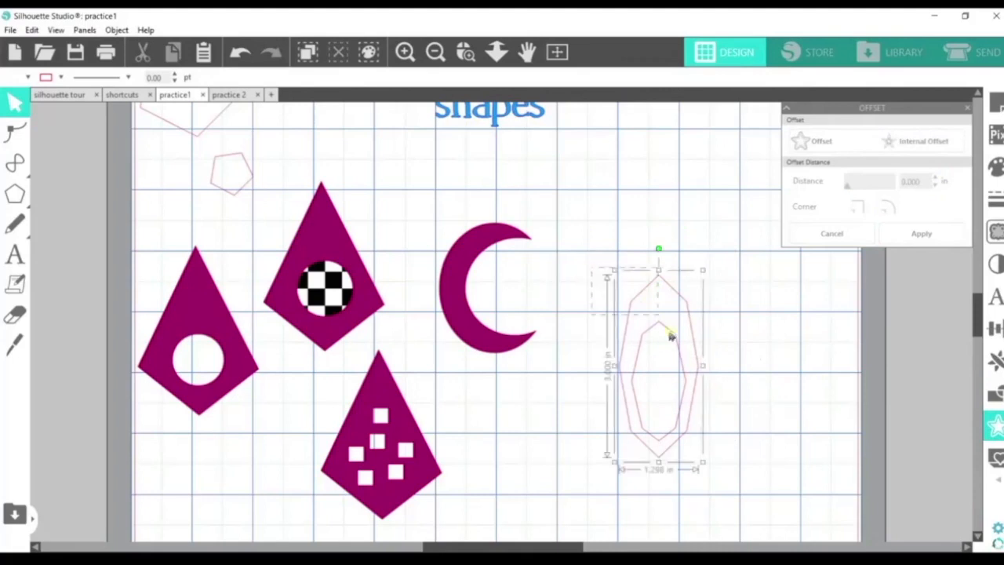
{"action": "right_click", "coordinate": [686, 369]}
{"action": "left_click", "coordinate": [724, 295]}
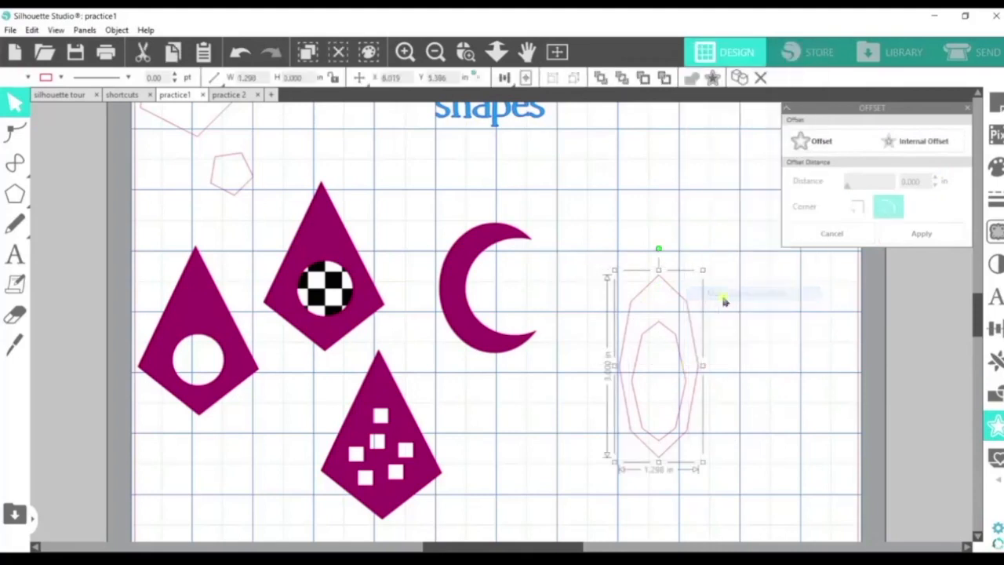
Fill the octagon frame with the same dark magenta as the crescent and move it to about X 7.3, Y 4.55 in.
{"action": "left_click", "coordinate": [28, 77]}
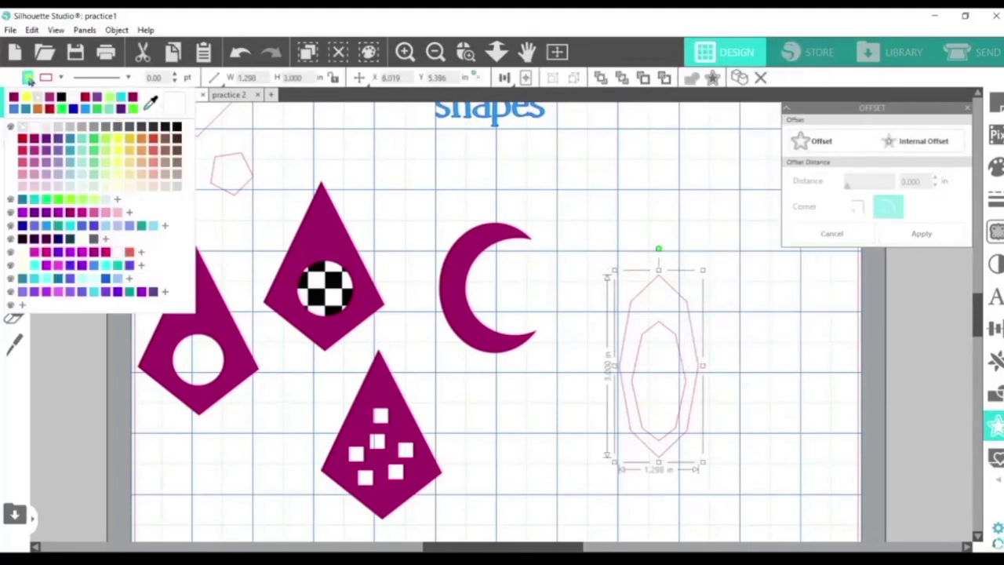
{"action": "left_click", "coordinate": [14, 99]}
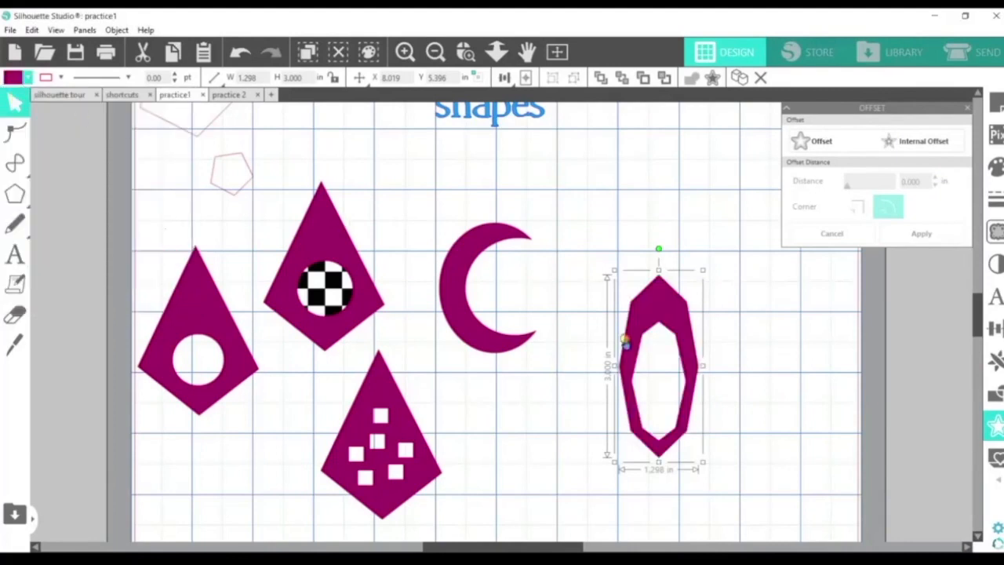
{"action": "left_click_drag", "start_coordinate": [626, 343], "coordinate": [585, 291]}
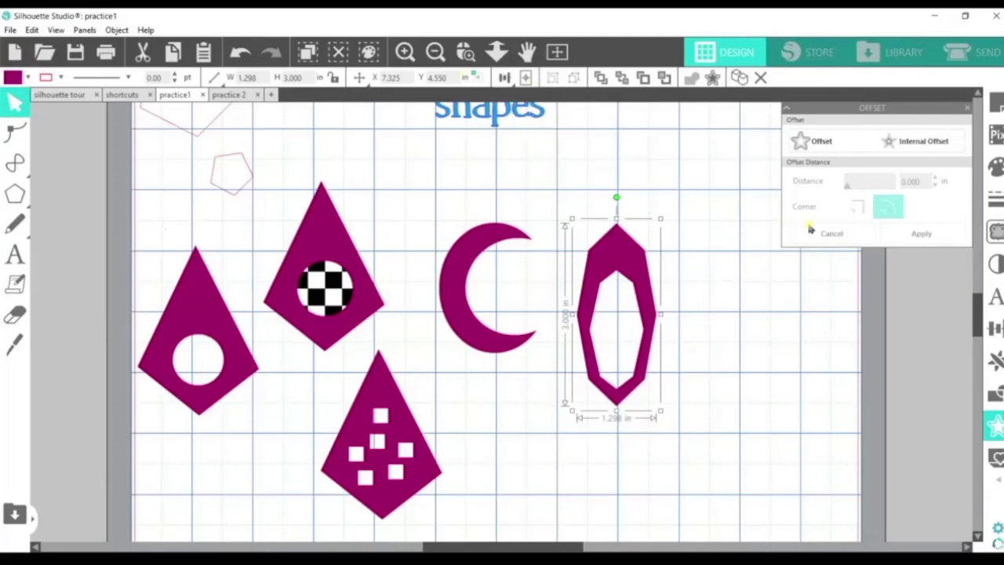
{"action": "scroll", "coordinate": [980, 324], "scroll_direction": "up", "scroll_amount": 3}
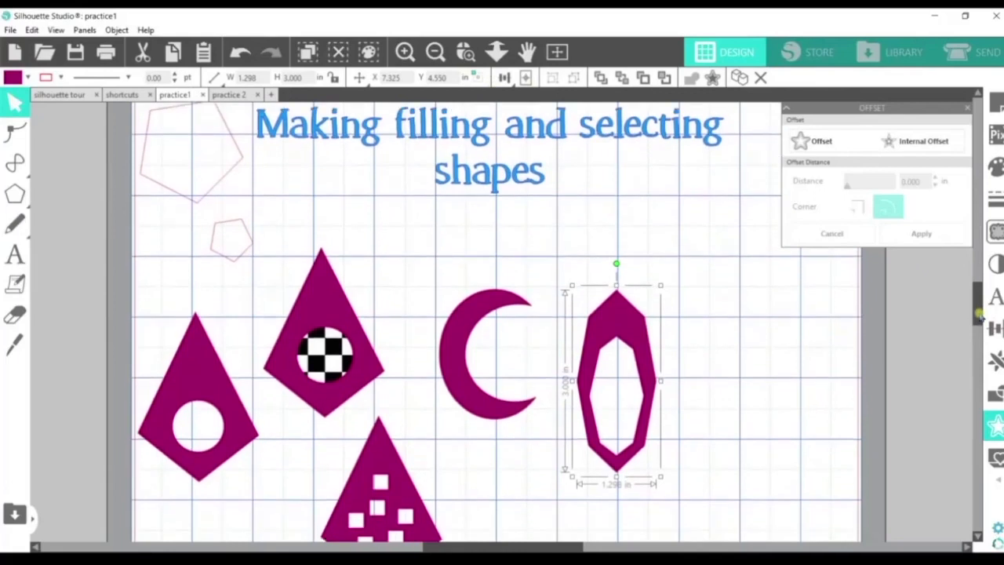